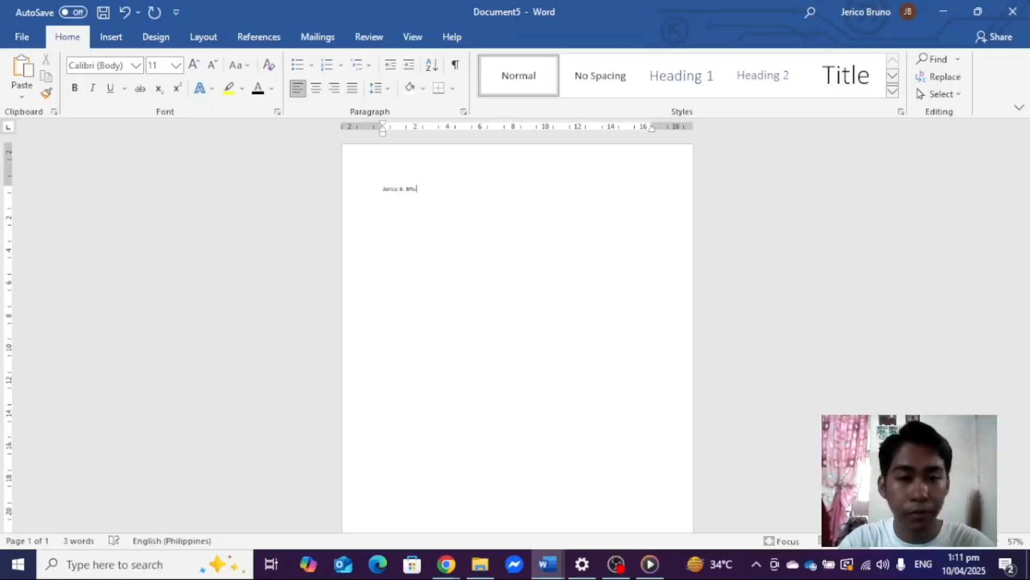
Complete the full name on the first line and enlarge it to 48 pt.
text(o)
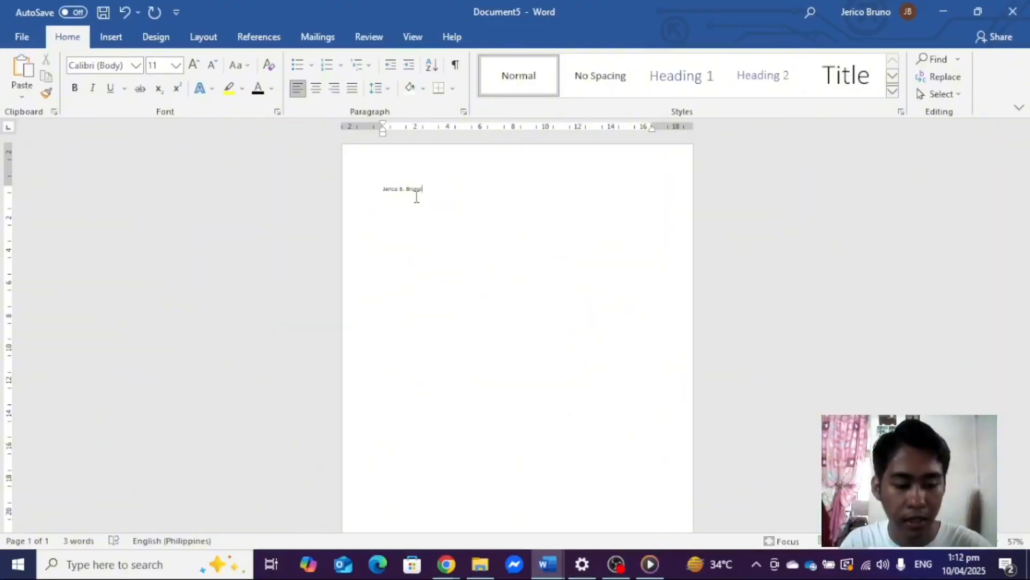
key(ctrl+a)
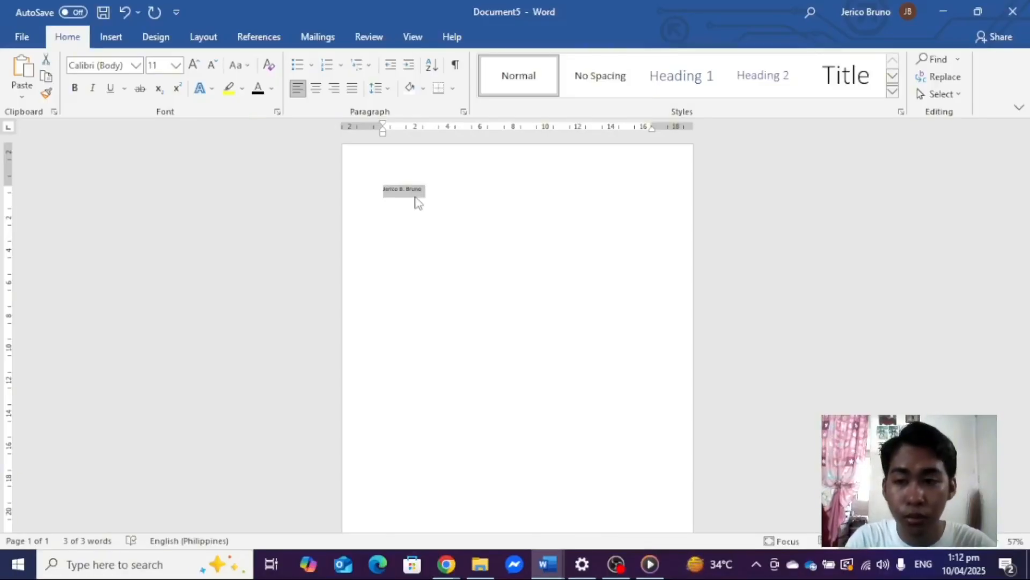
key(ctrl+shift+period)
key(ctrl+shift+period)
key(ctrl+shift+period)
key(ctrl+shift+period)
key(ctrl+shift+period)
key(ctrl+shift+period)
key(ctrl+shift+period)
key(ctrl+shift+period)
key(ctrl+shift+period)
key(ctrl+shift+period)
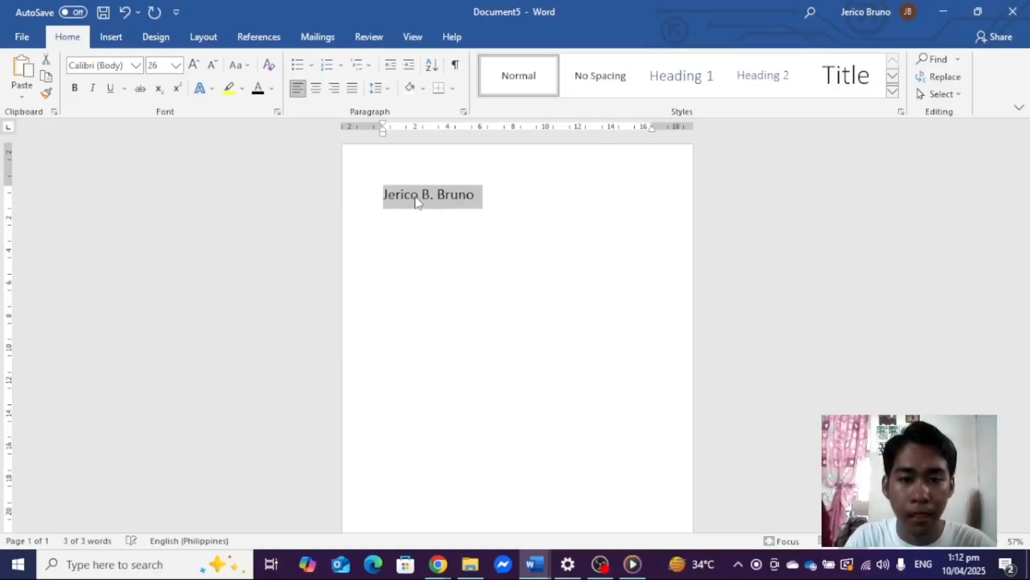
key(ctrl+shift+period)
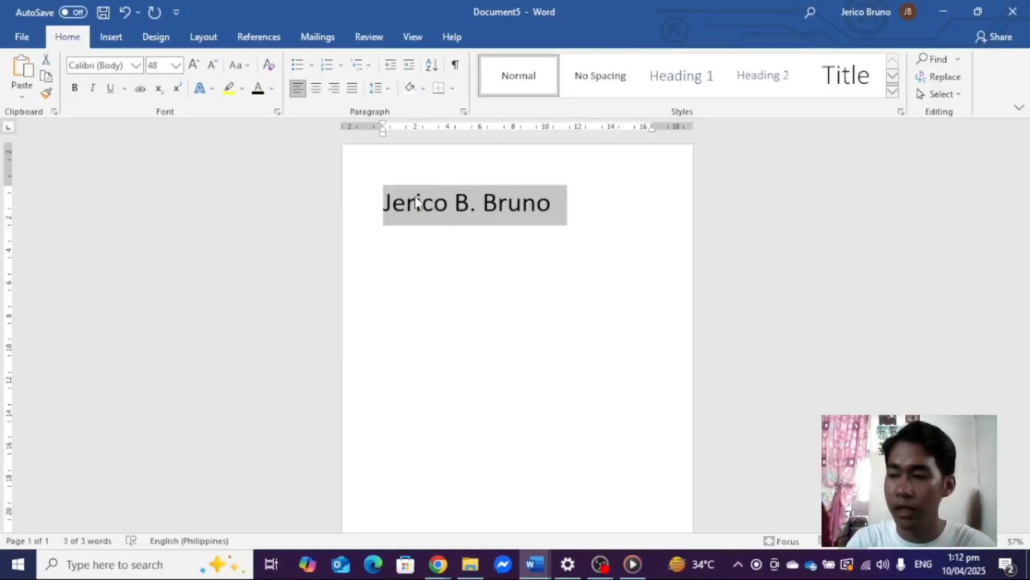
click(452, 257)
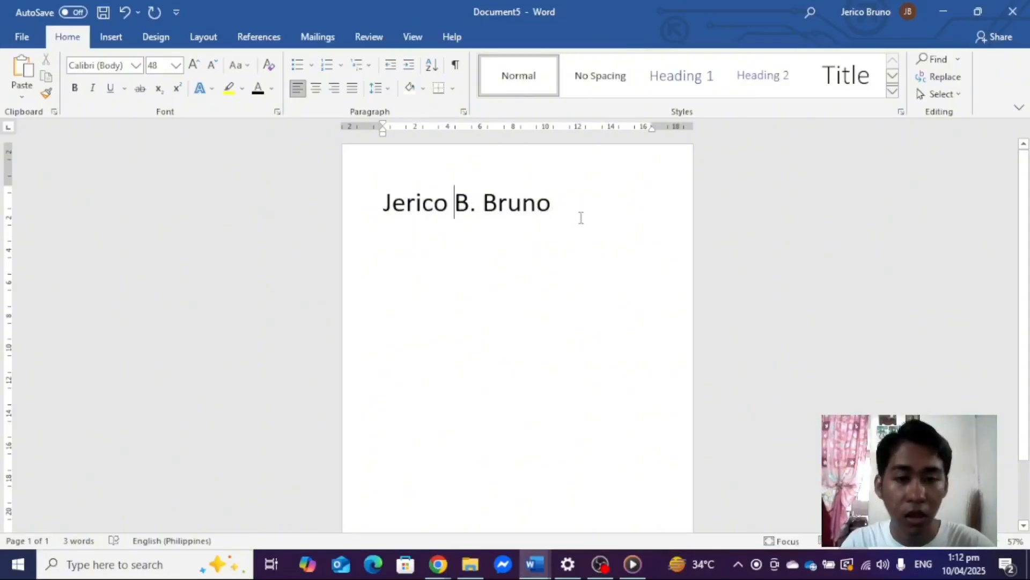
Make the name line bold, underlined and centred.
key(ctrl+a)
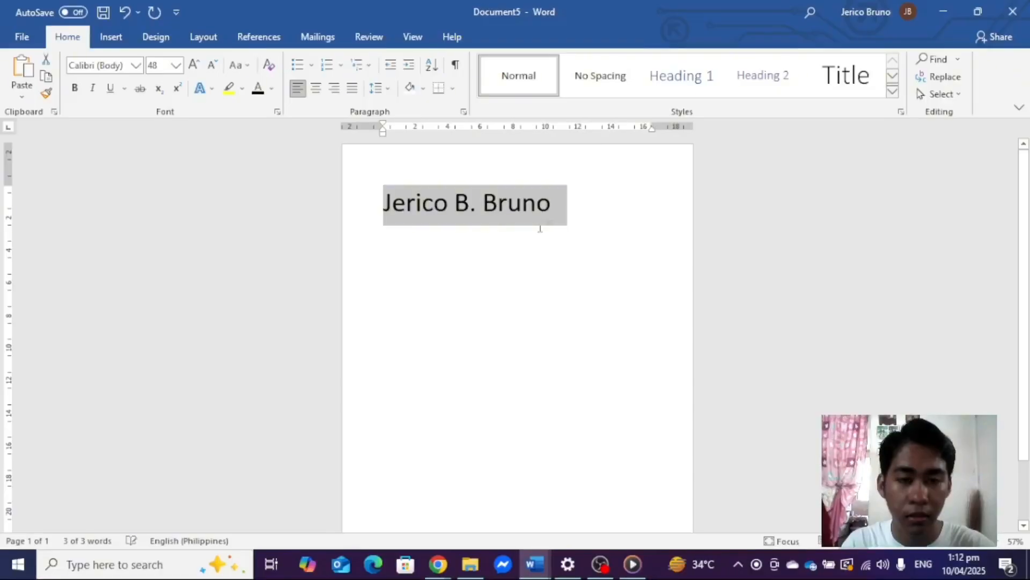
text(b)
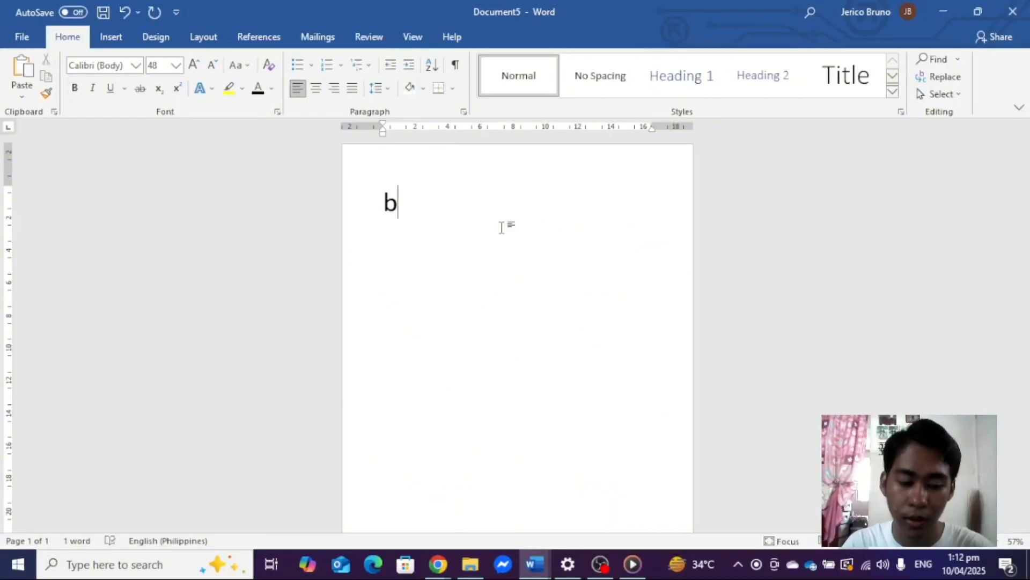
key(ctrl+z)
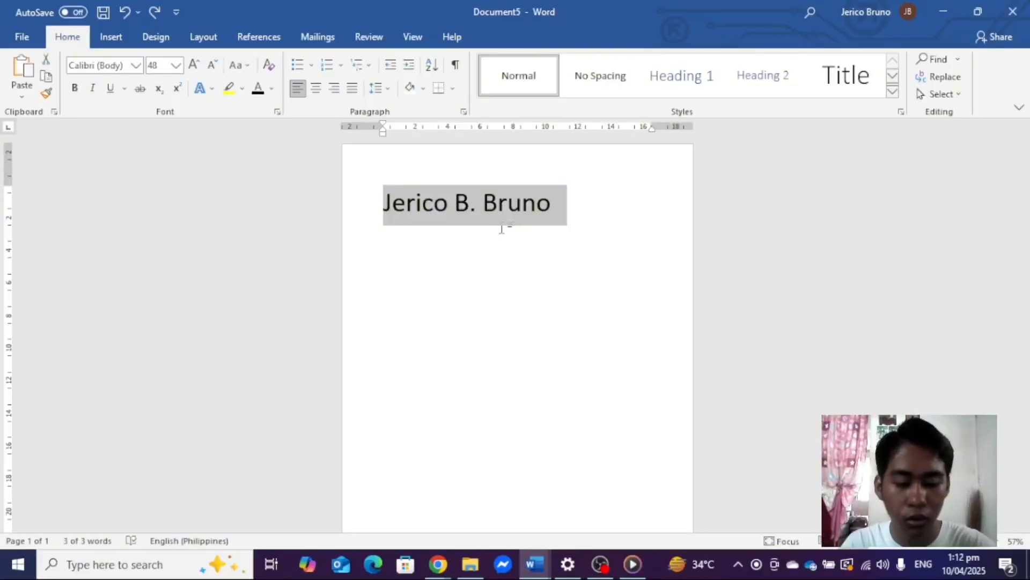
key(ctrl+b)
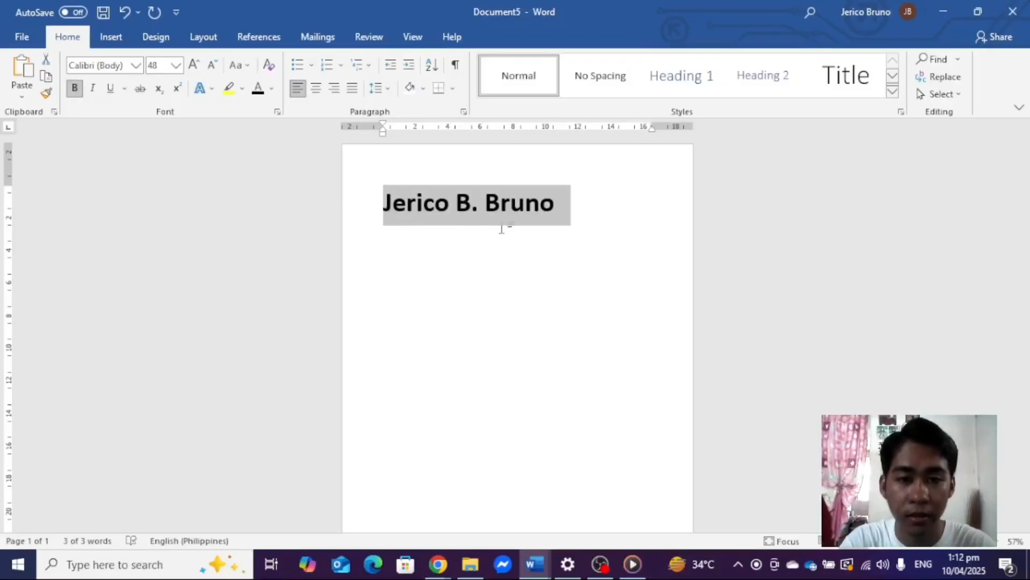
key(ctrl+u)
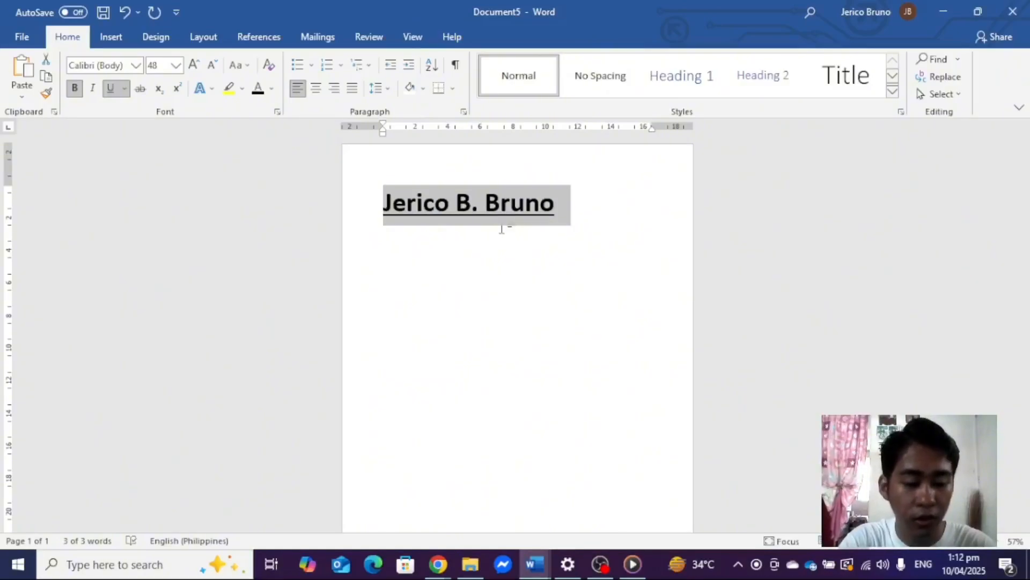
key(ctrl+e)
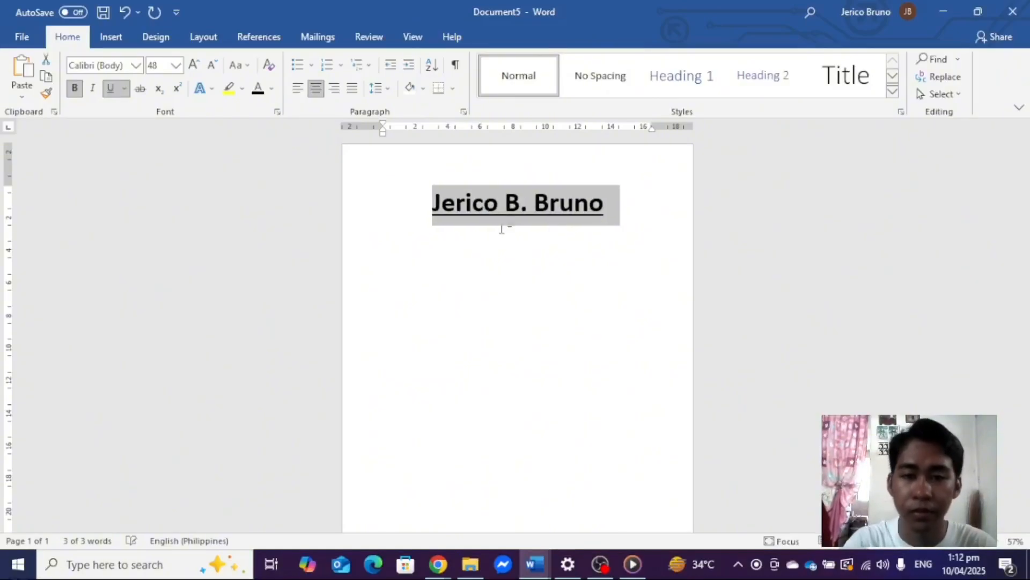
key(Right)
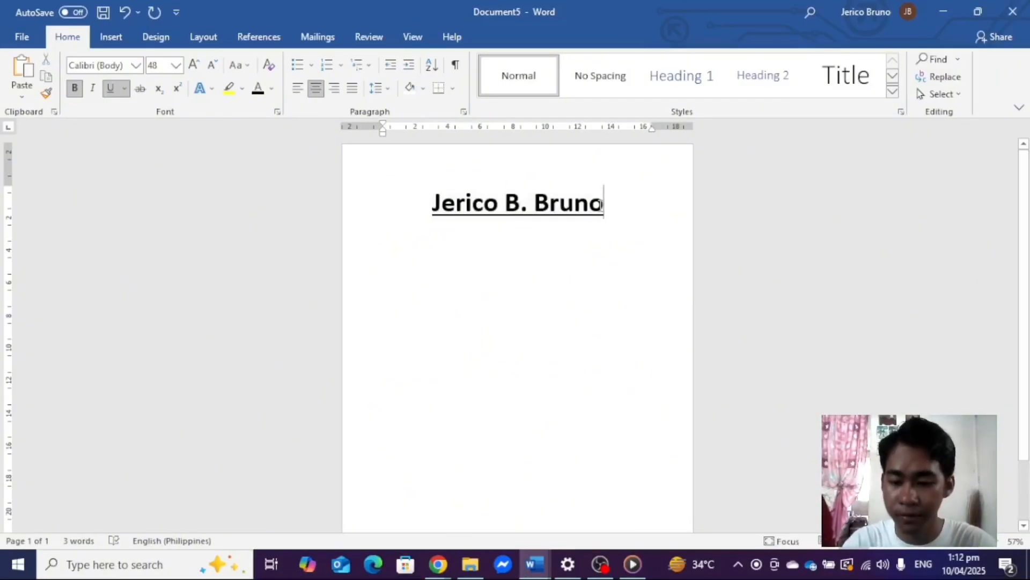
Start a left-aligned line below the name with the font size set to 26.
key(Return)
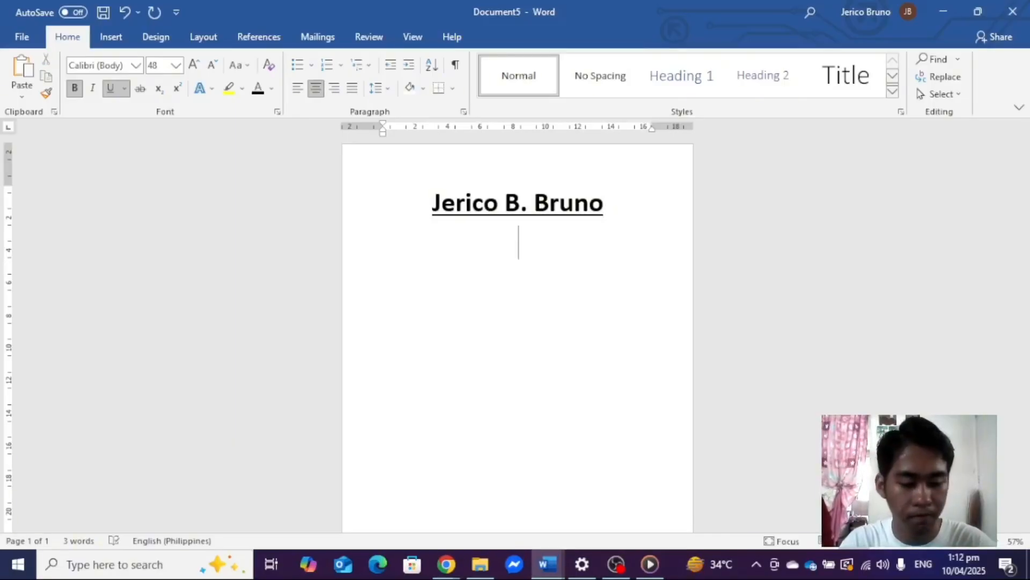
key(ctrl+l)
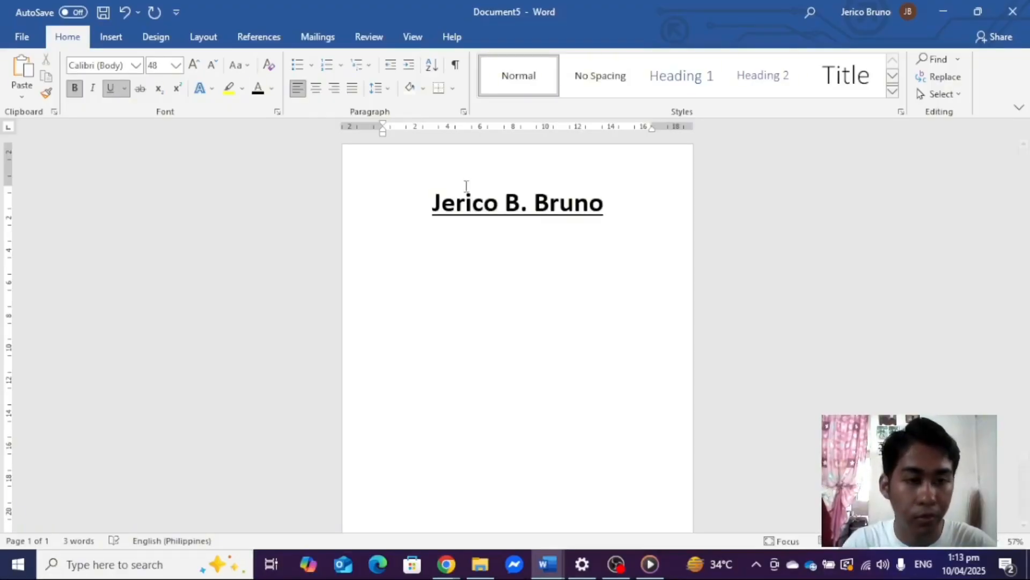
click(212, 66)
click(212, 65)
click(212, 66)
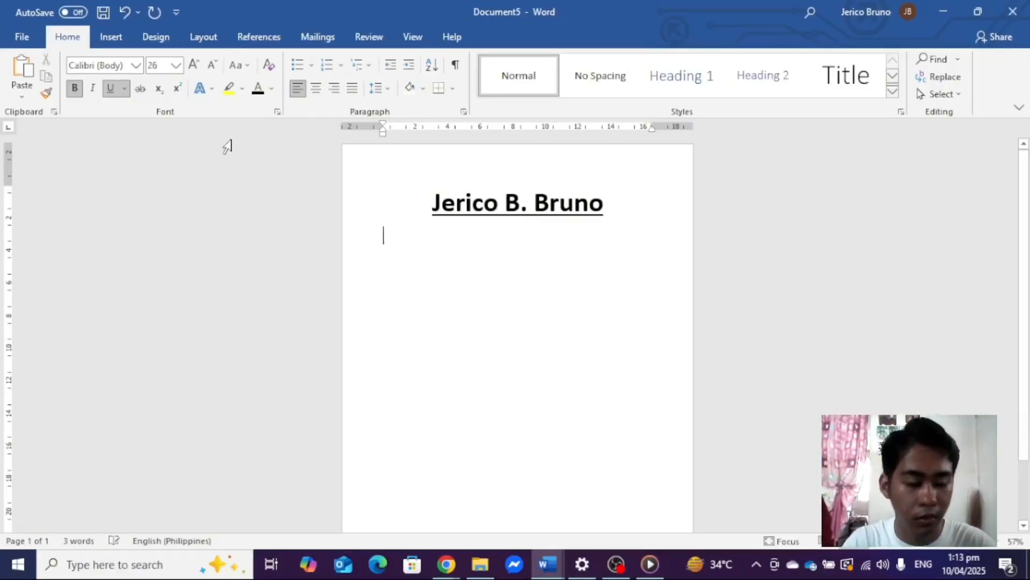
Write the greeting "Hello!" on the line below the name.
text(H)
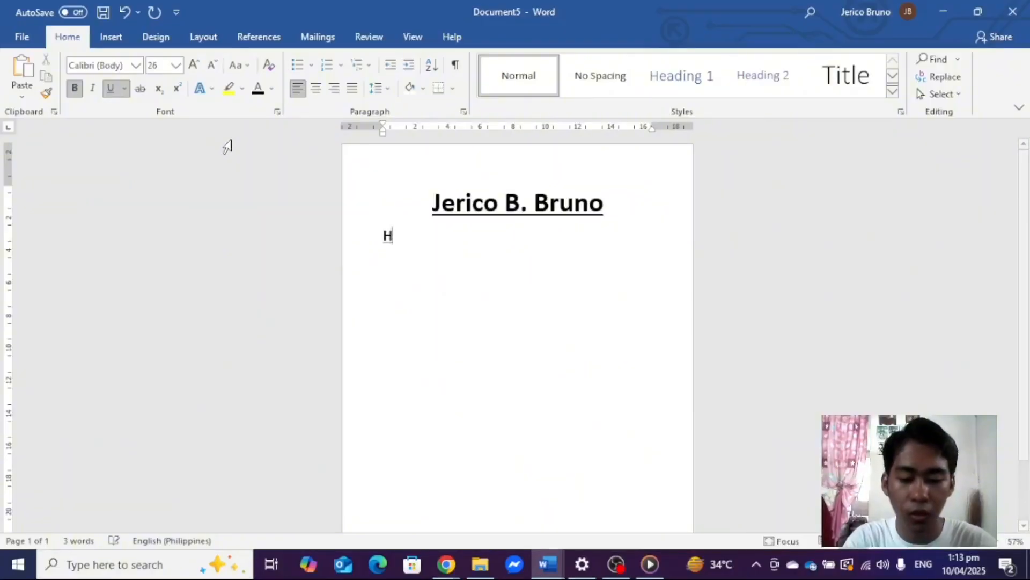
text(Ello)
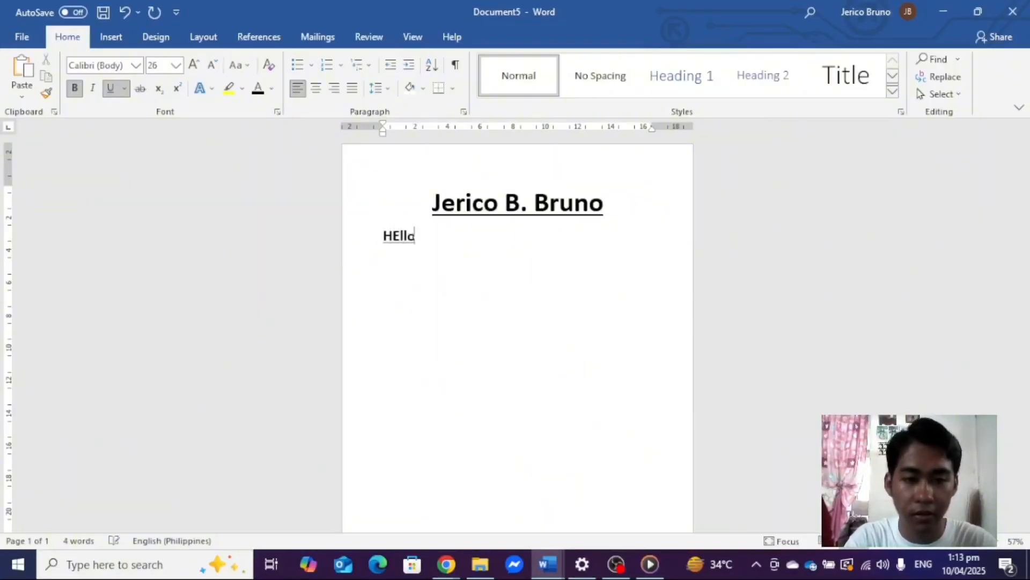
key(BackSpace)
key(BackSpace)
key(BackSpace)
key(BackSpace)
text(e)
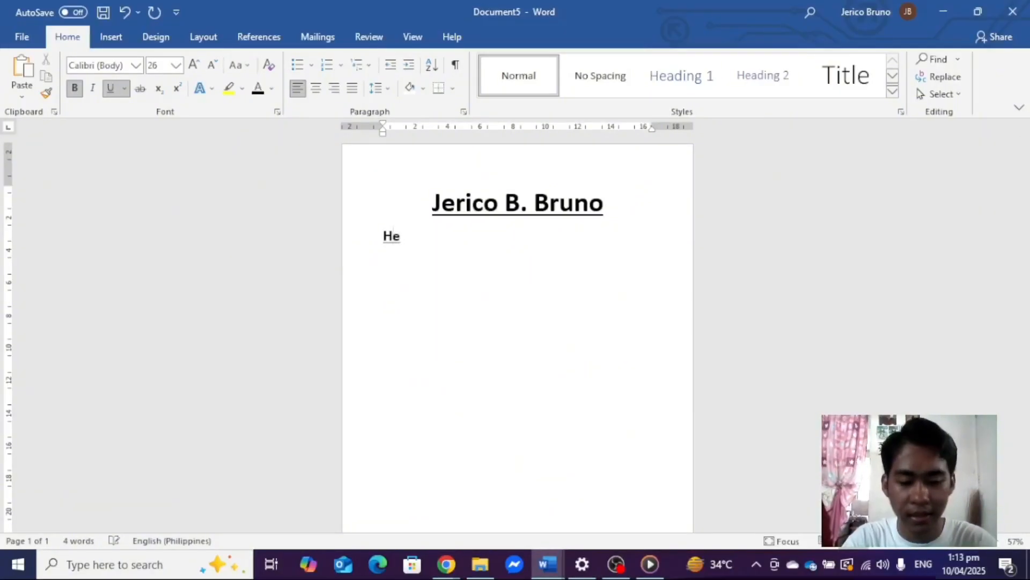
text(llo! )
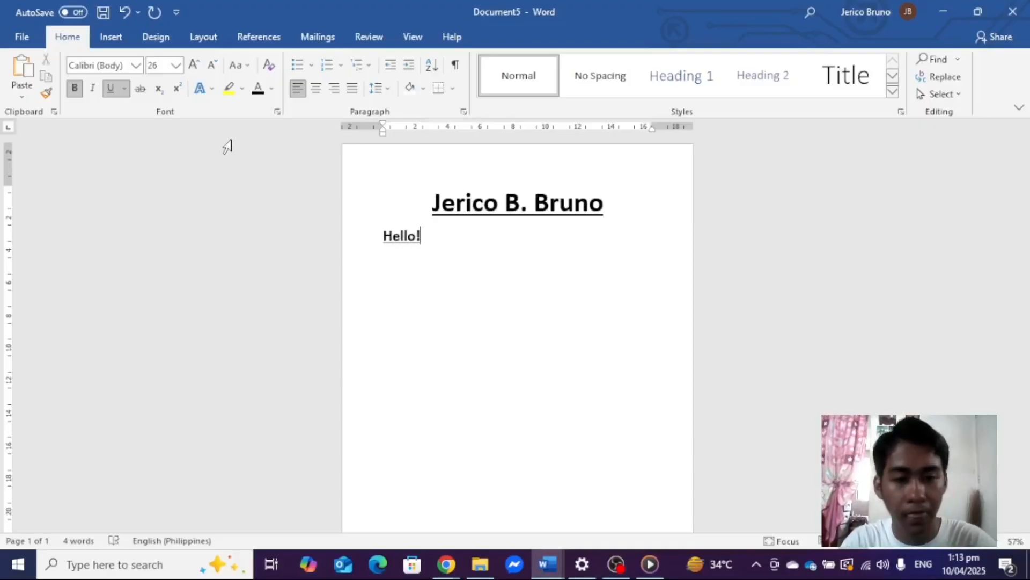
Continue after the greeting with "My name is" followed by the full name from the heading.
text(My nam)
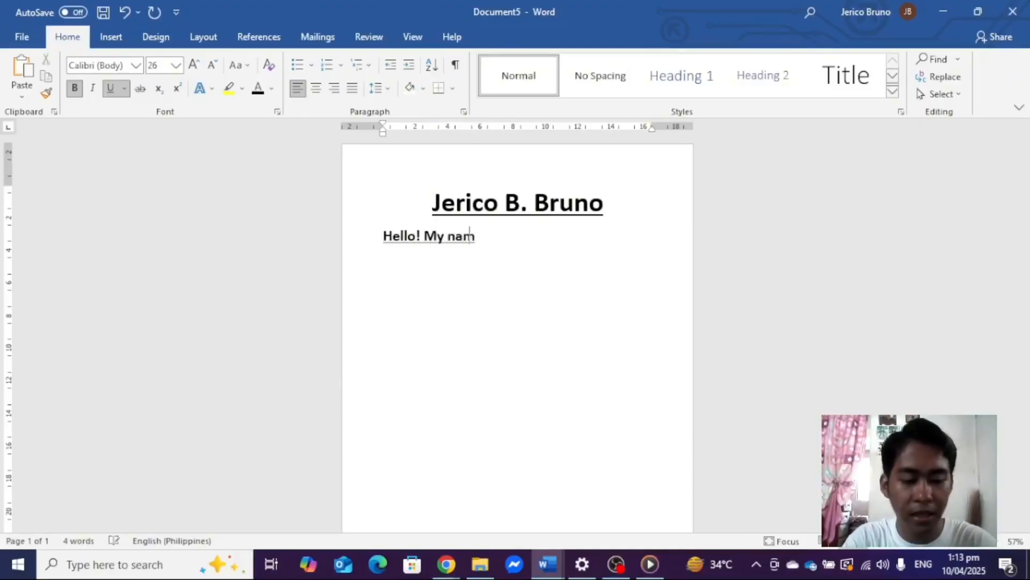
text(e is J)
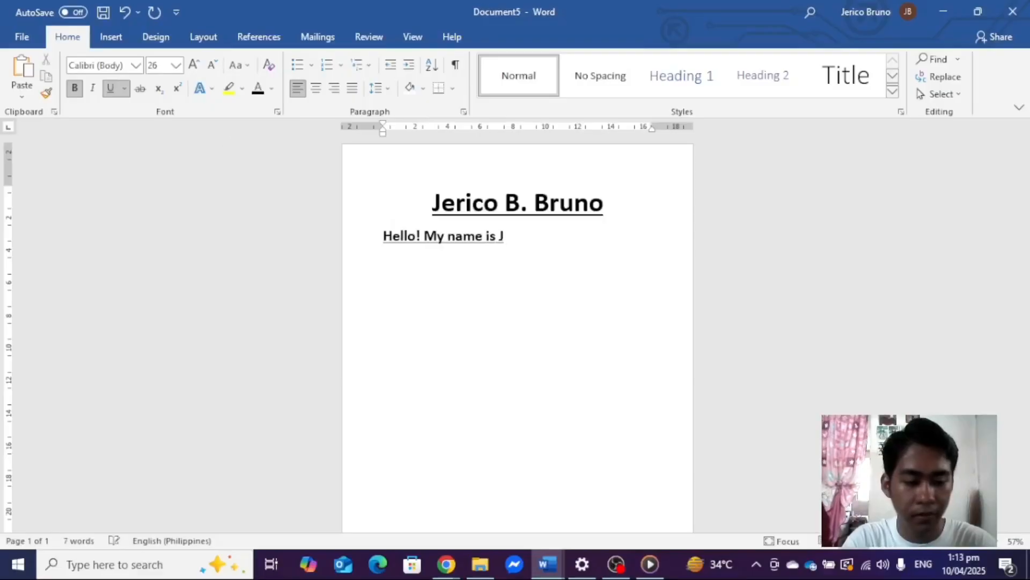
text(ercio)
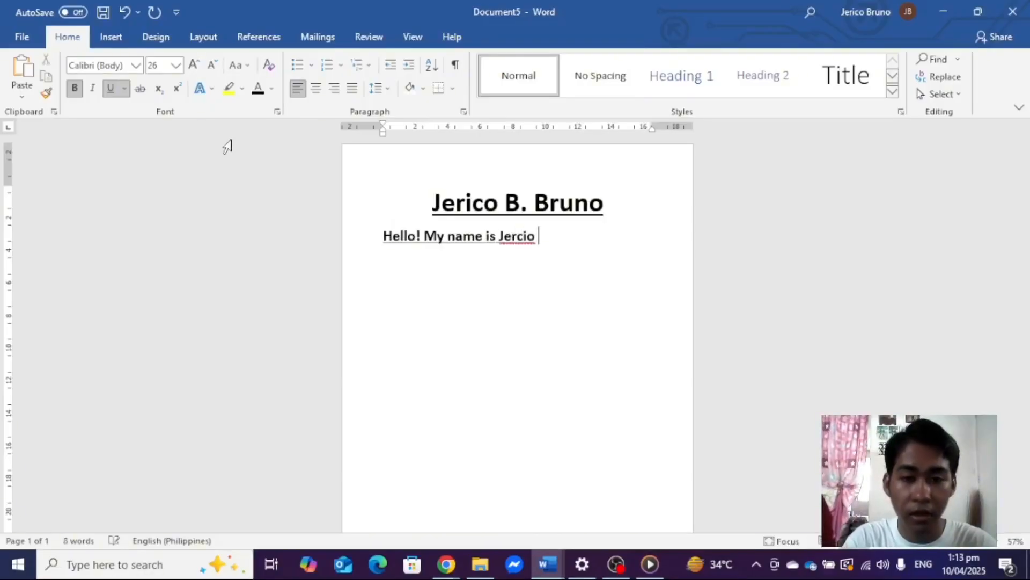
key(BackSpace)
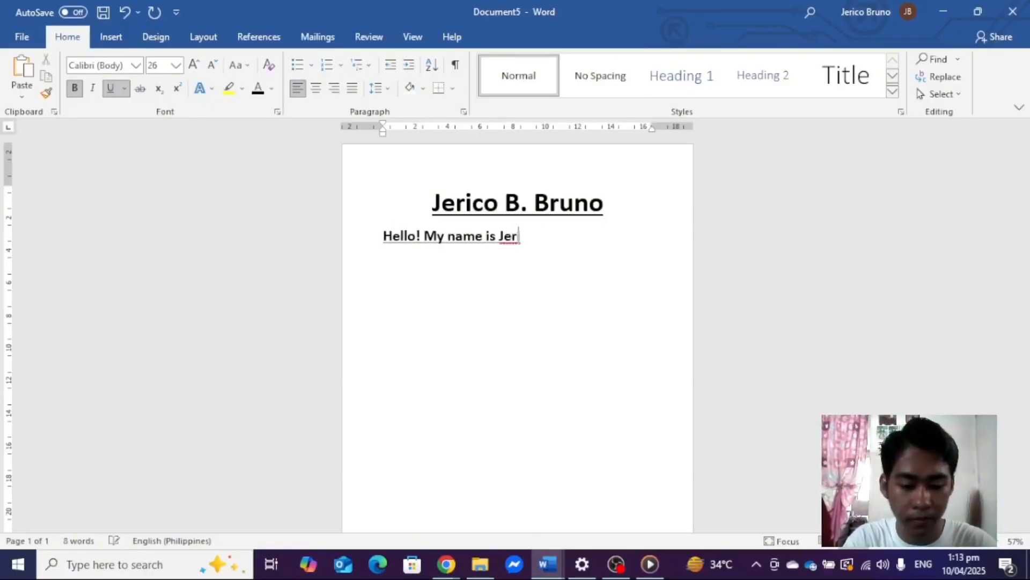
text(ico B)
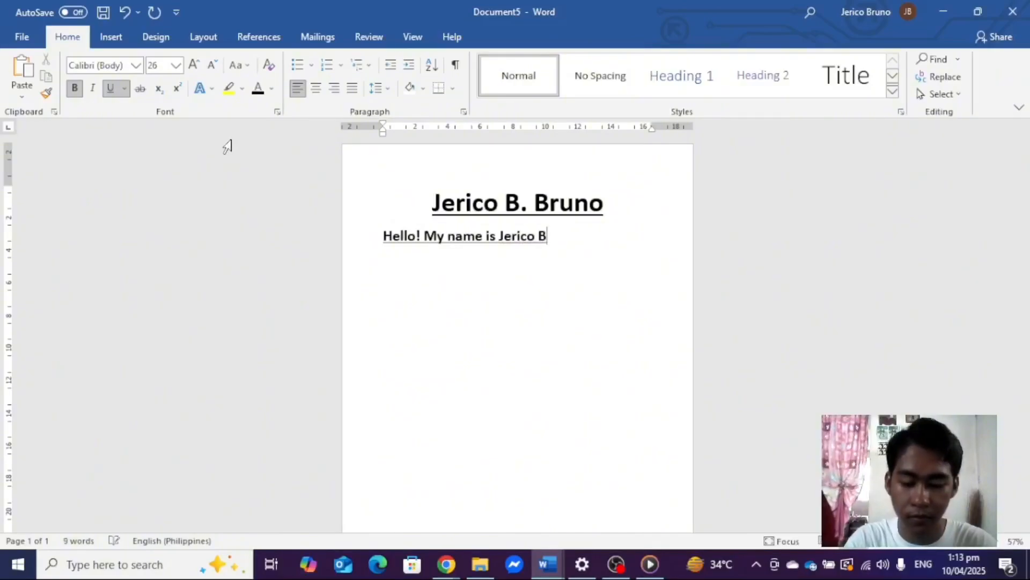
text(. Bruno)
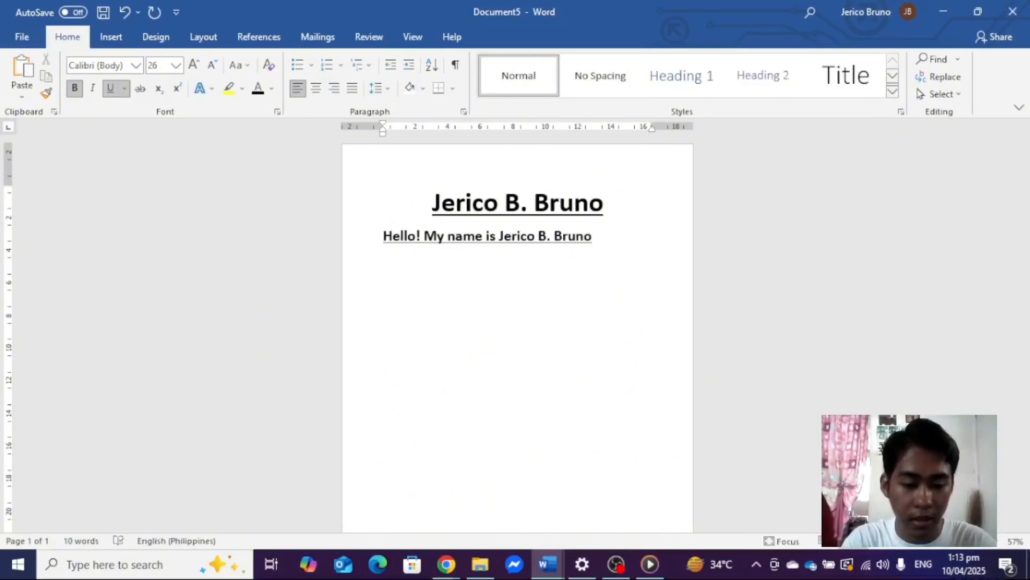
Extend the introduction sentence with "and I'm taking a Bachelor of Science".
text( and)
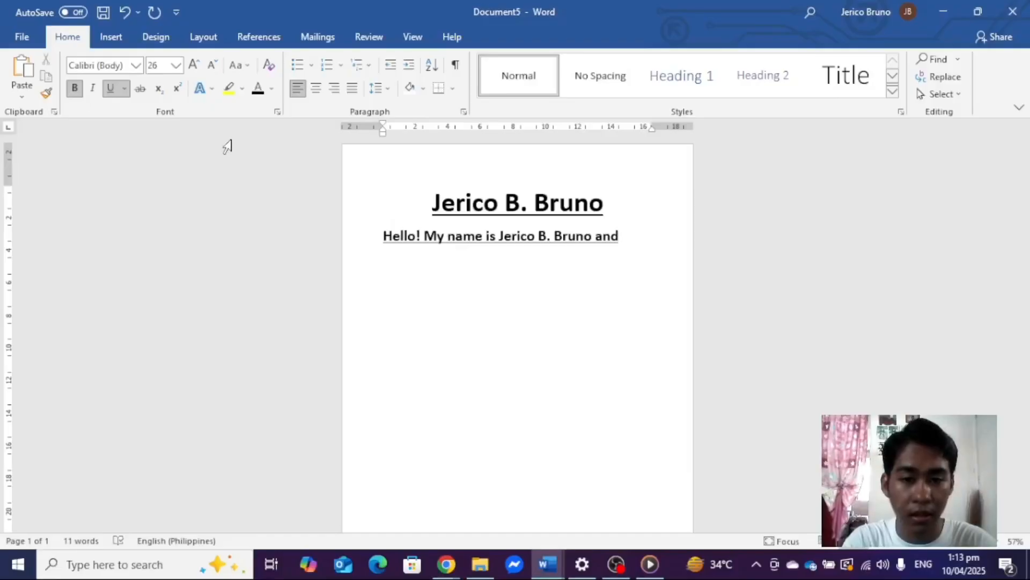
text( I)
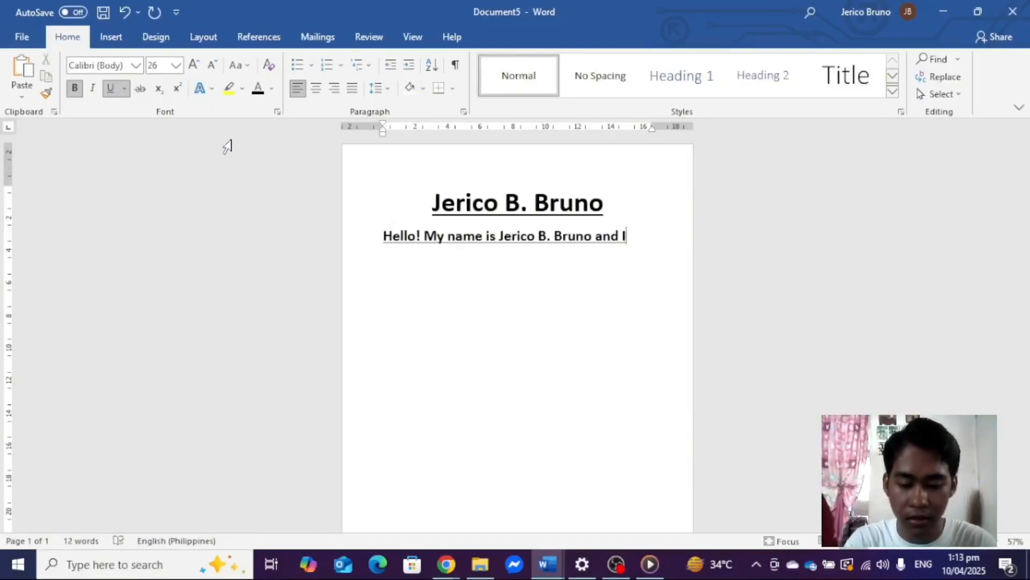
text('m ta)
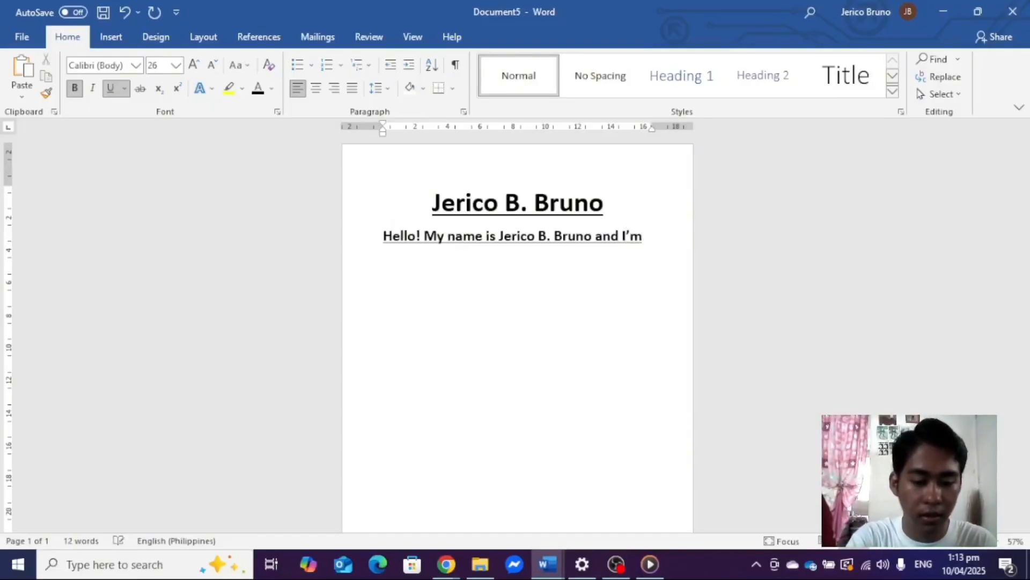
text(king a)
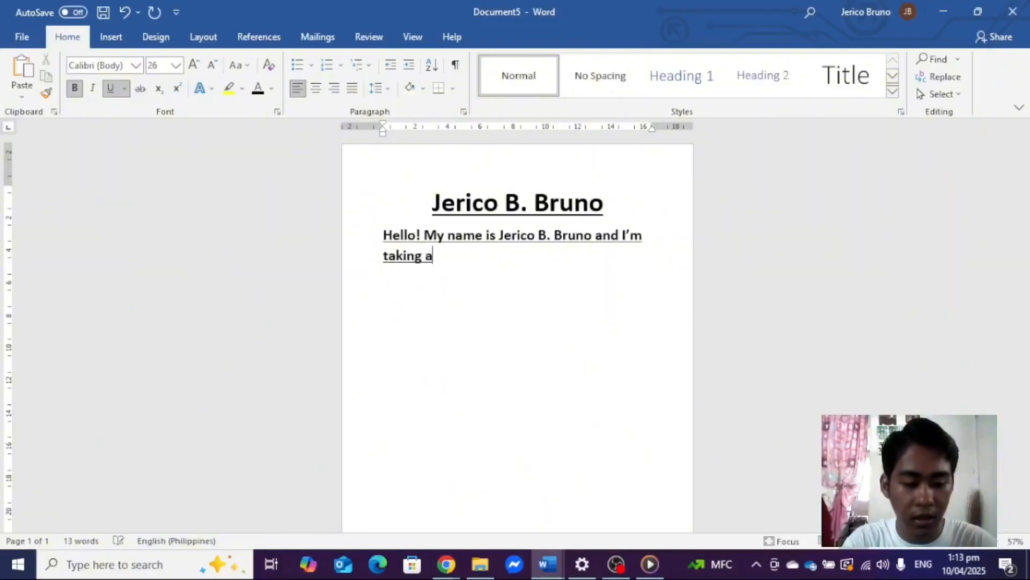
text( Bache)
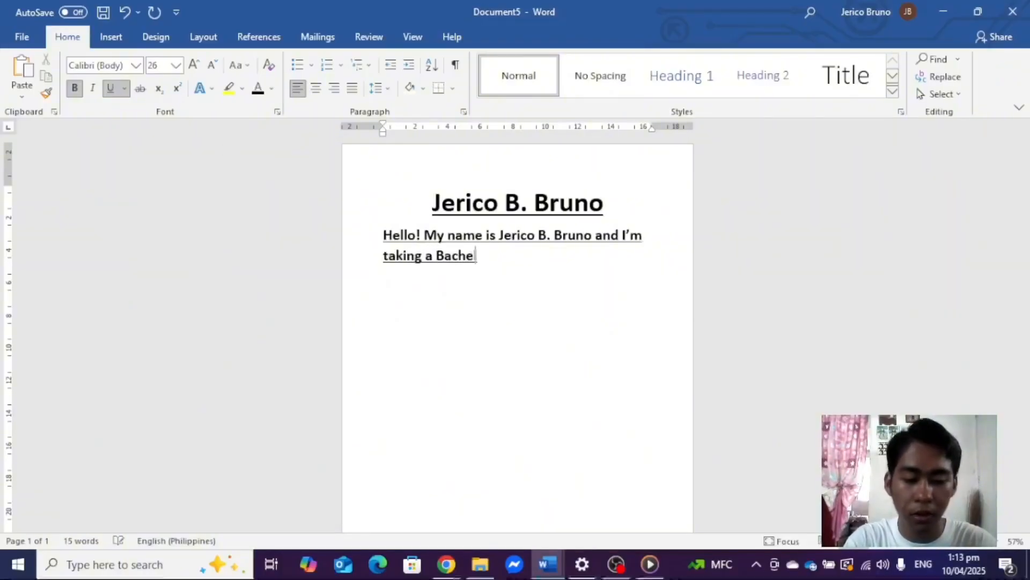
text(lor os )
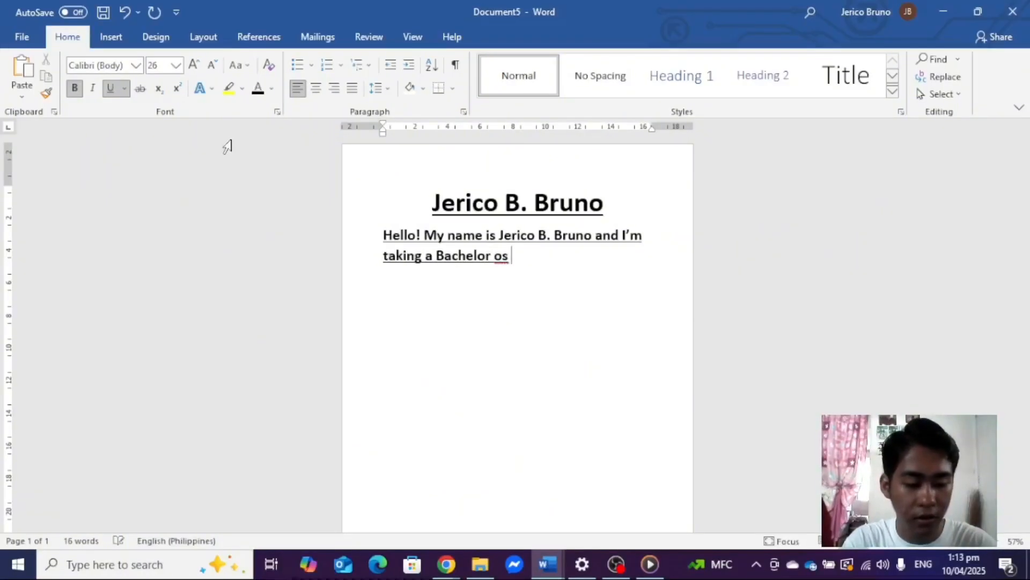
text(Science)
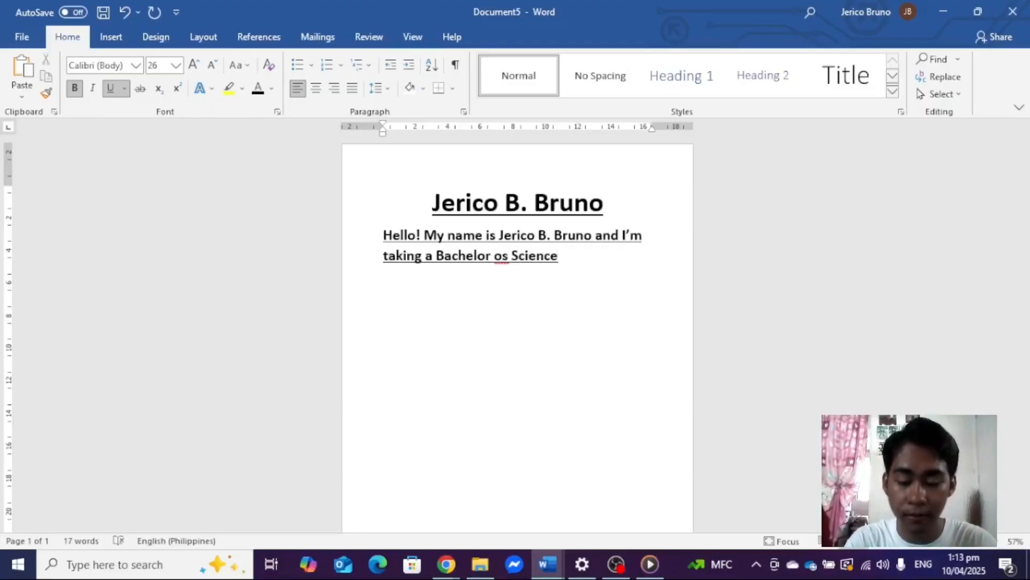
click(508, 256)
key(BackSpace)
text(f)
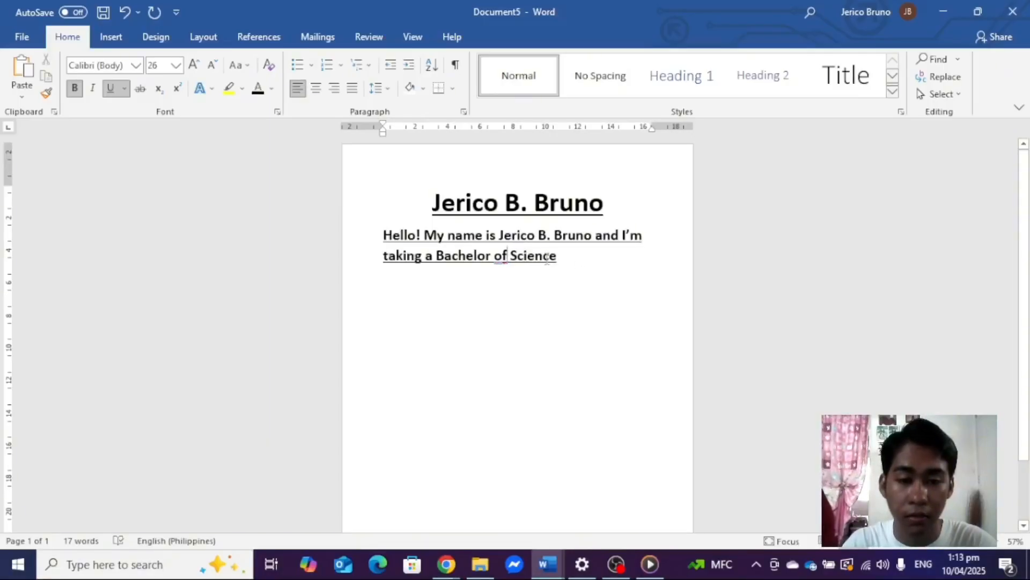
Complete the introduction sentence after "Bachelor of Science" with "in Hospitality Management.".
text( Science in Ho)
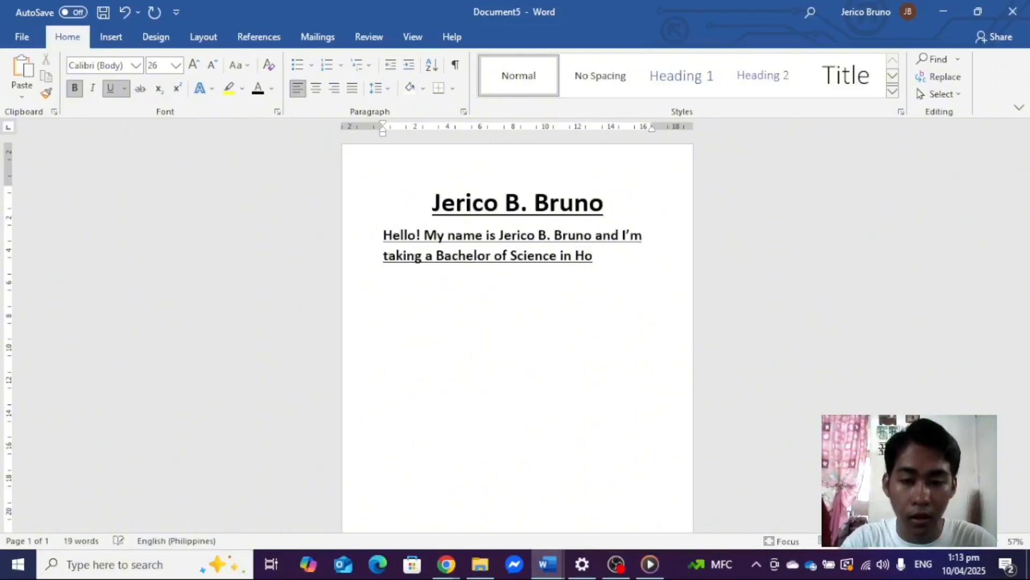
text(spitao)
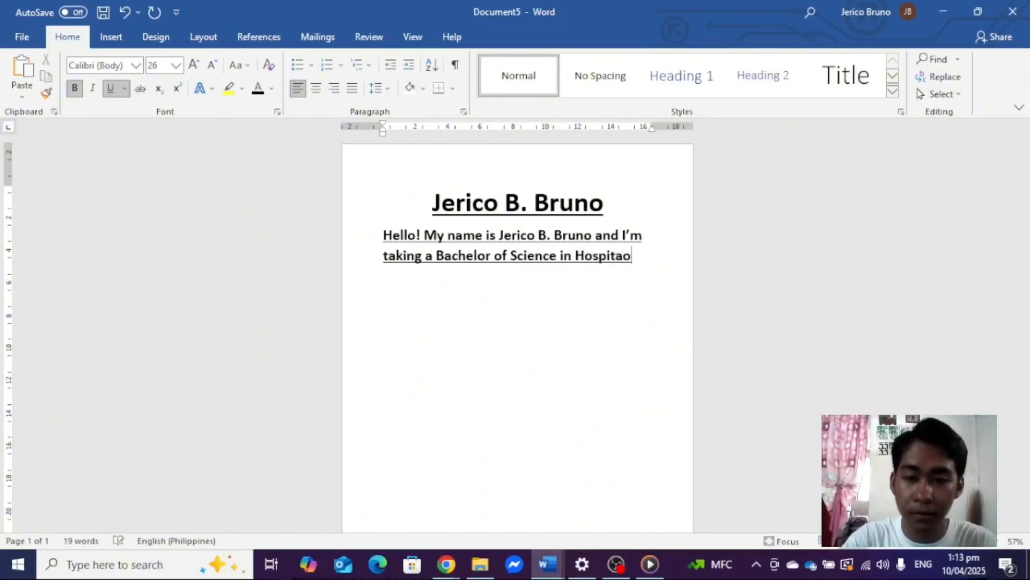
key(BackSpace)
text(lity)
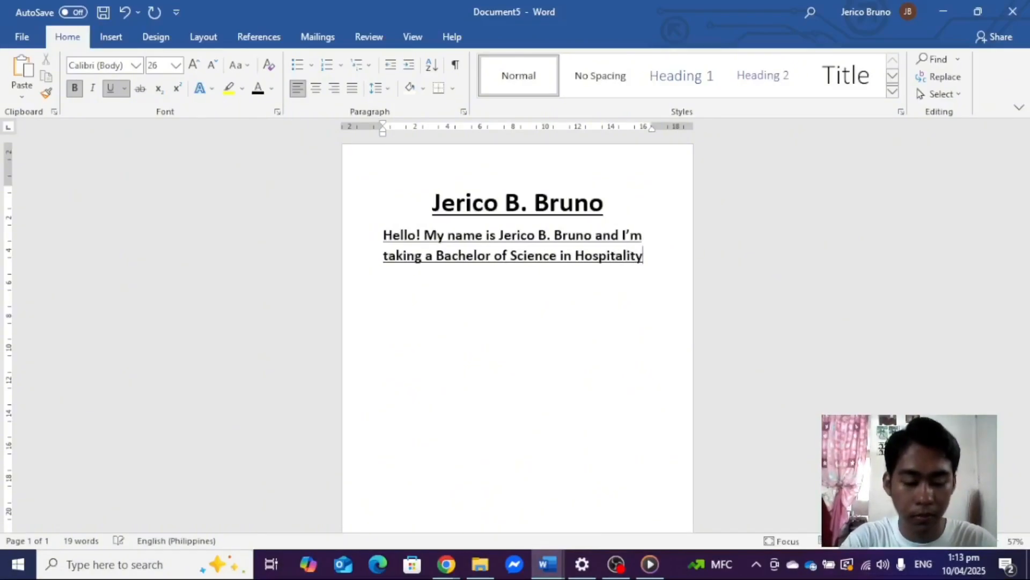
text( Mn)
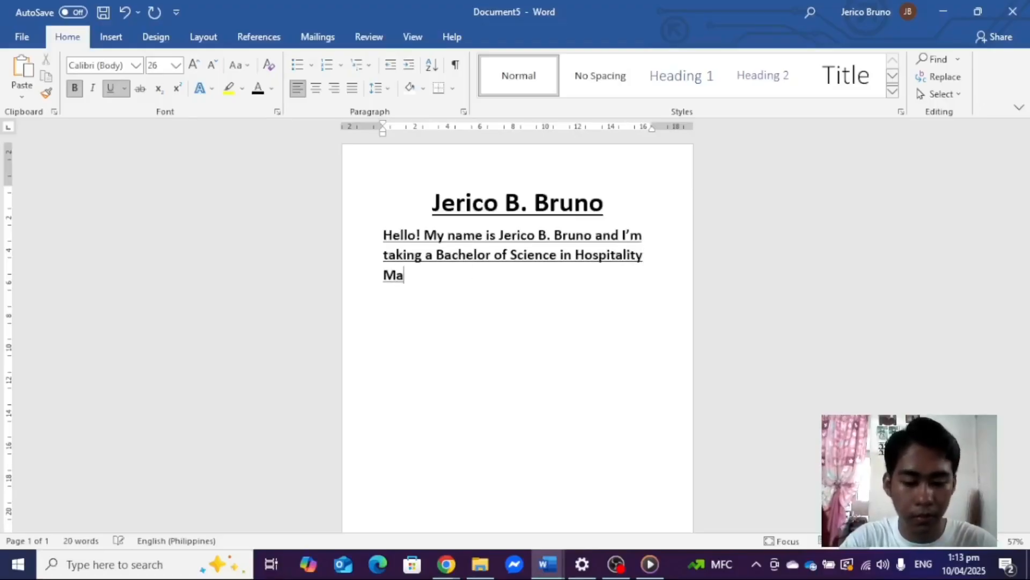
text(nageme)
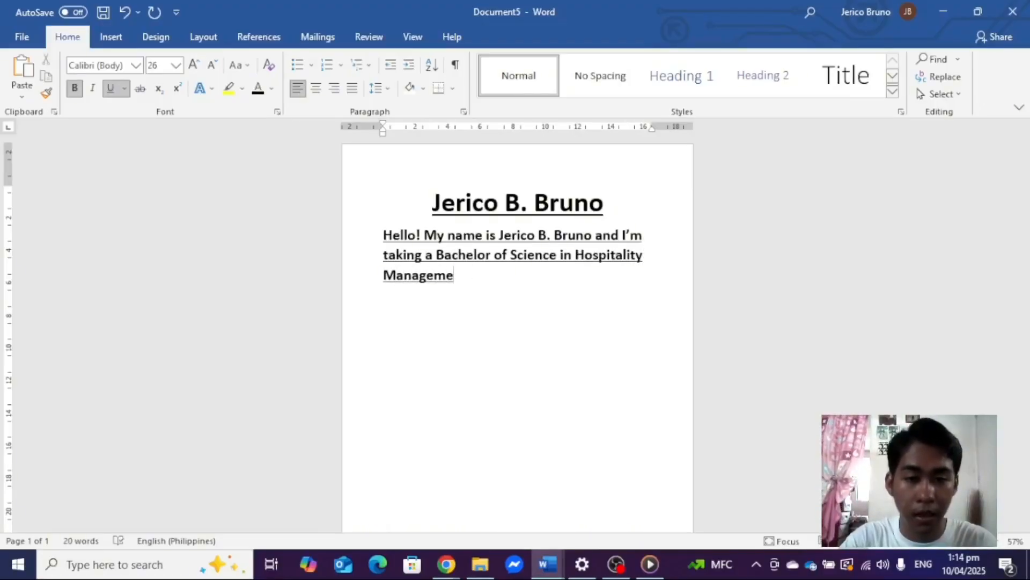
text(nt.)
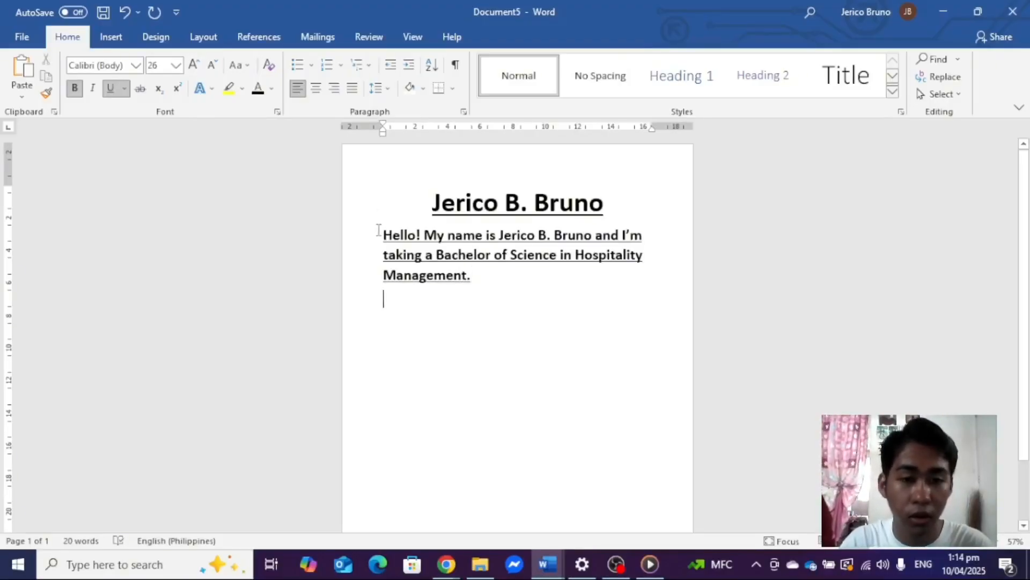
Remove the underline and bold formatting from the whole introduction paragraph below the name heading.
drag(382, 234, 490, 281)
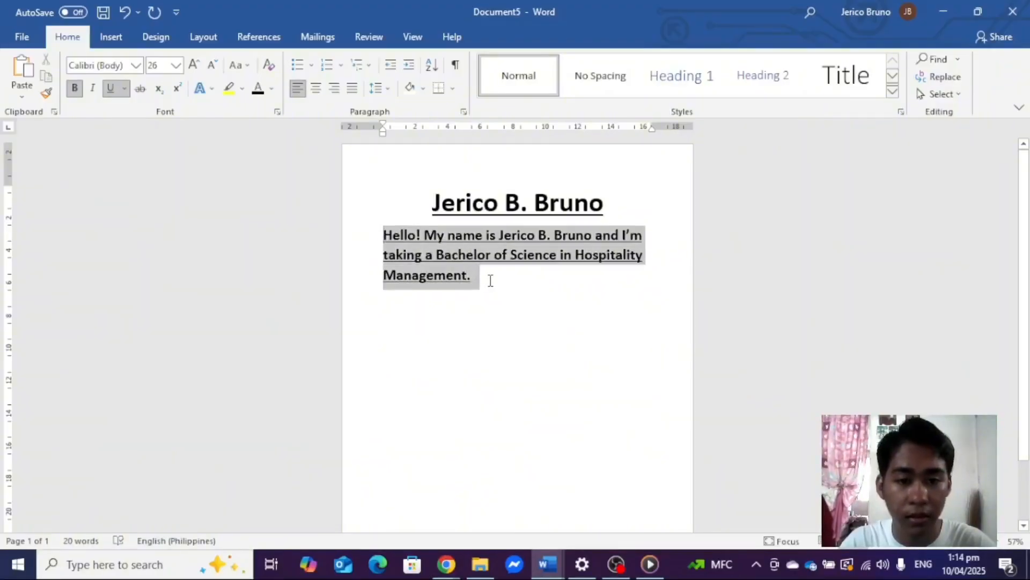
click(111, 91)
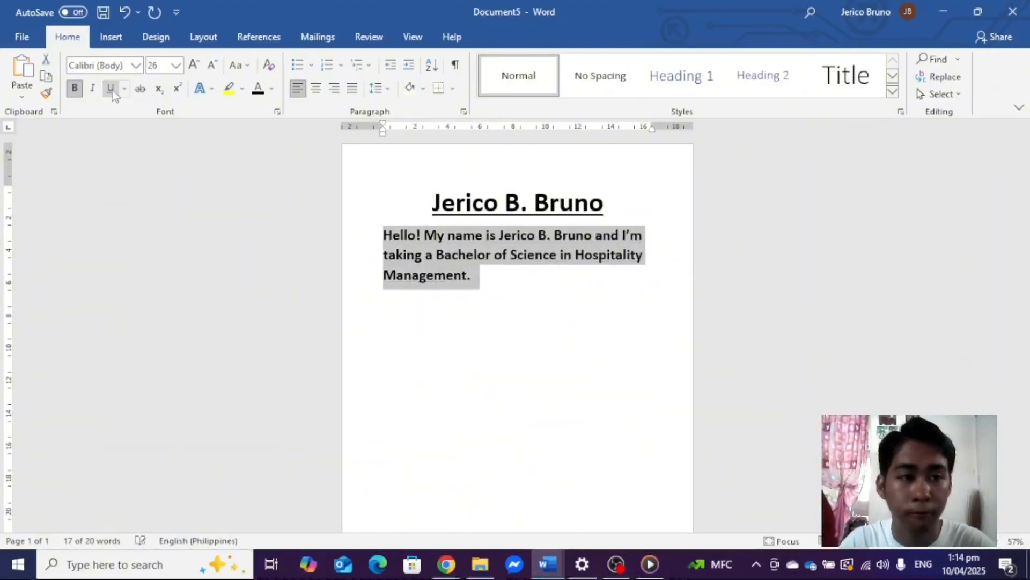
click(75, 90)
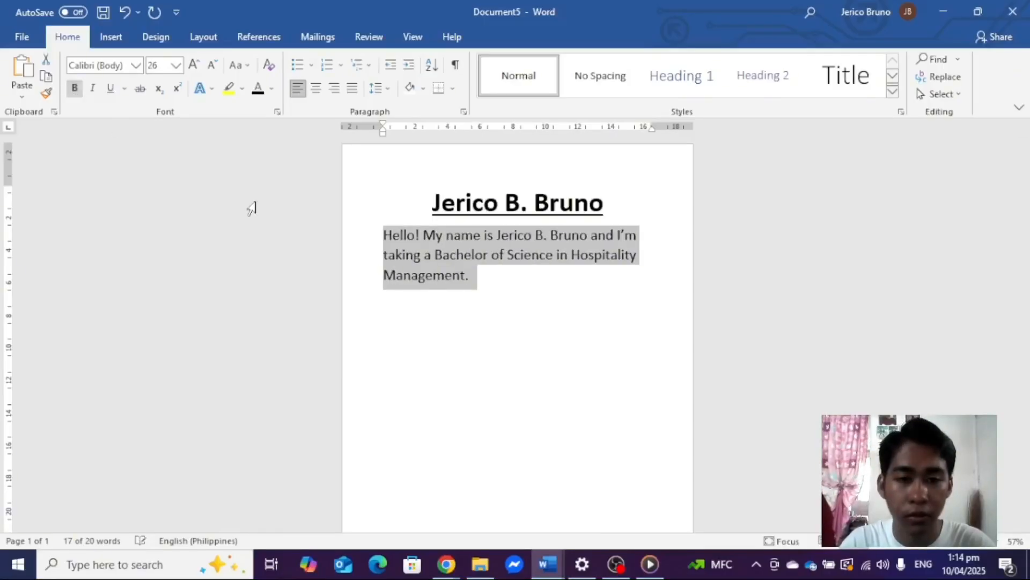
Start a new paragraph below the introduction sentence with "I am 21 years old".
click(476, 279)
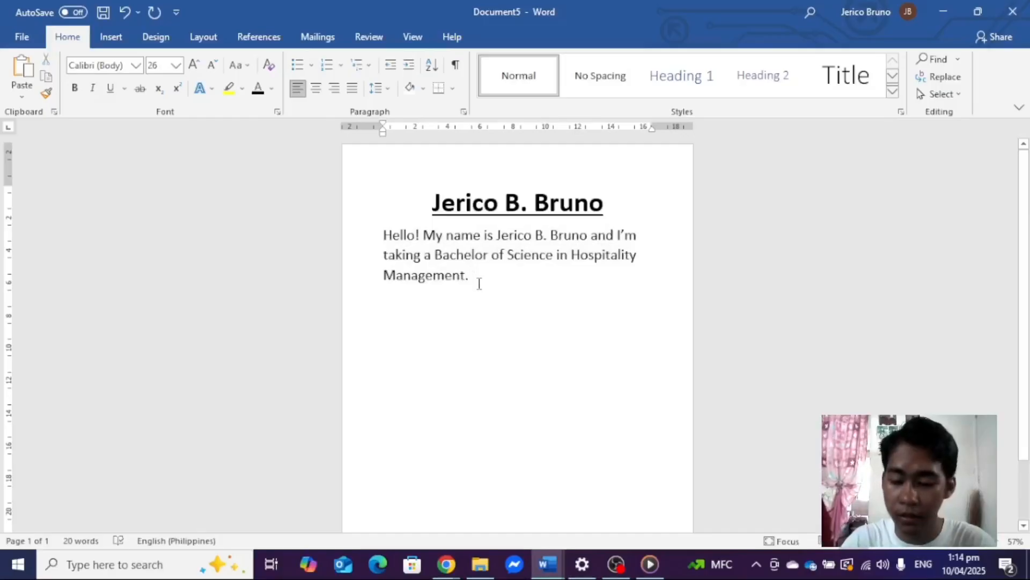
key(Return)
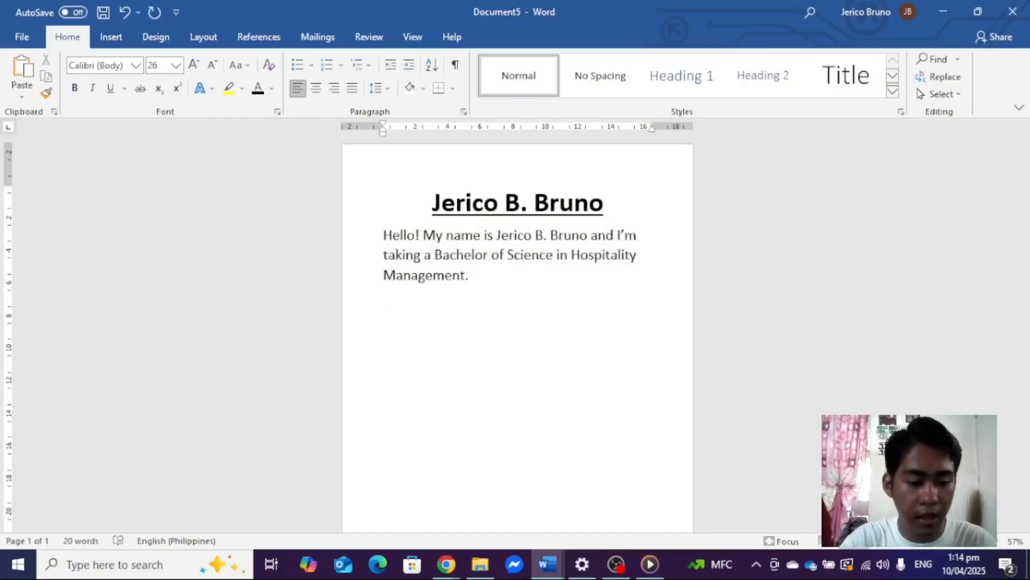
text(I am )
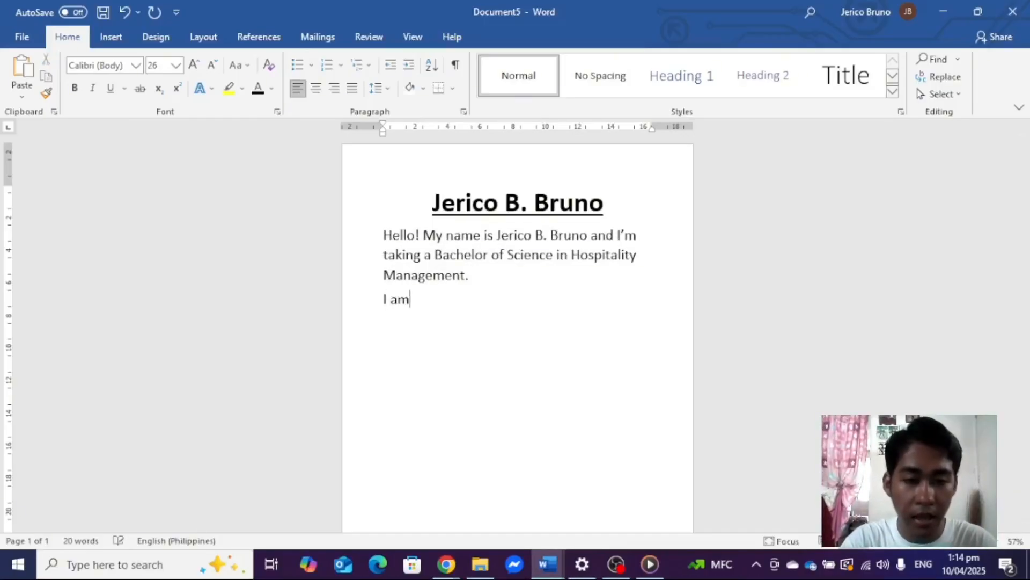
text(21 t)
key(BackSpace)
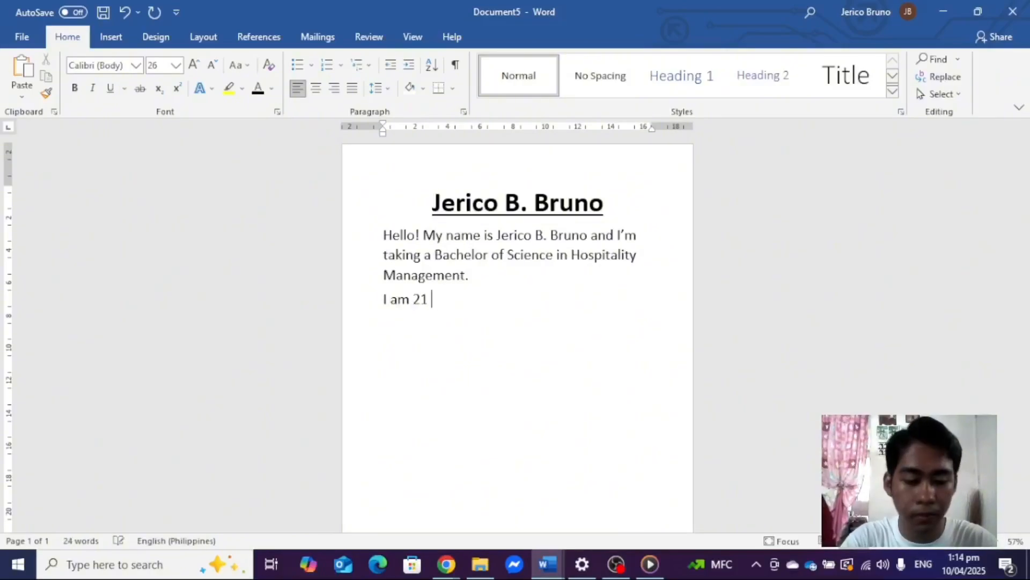
text(yesra)
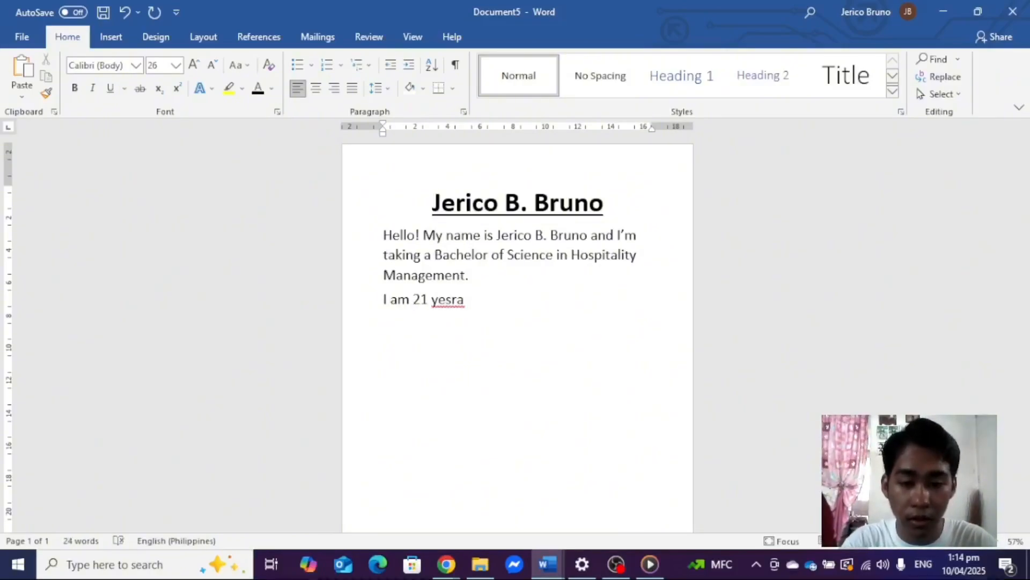
key(BackSpace)
key(BackSpace)
key(BackSpace)
text(ars)
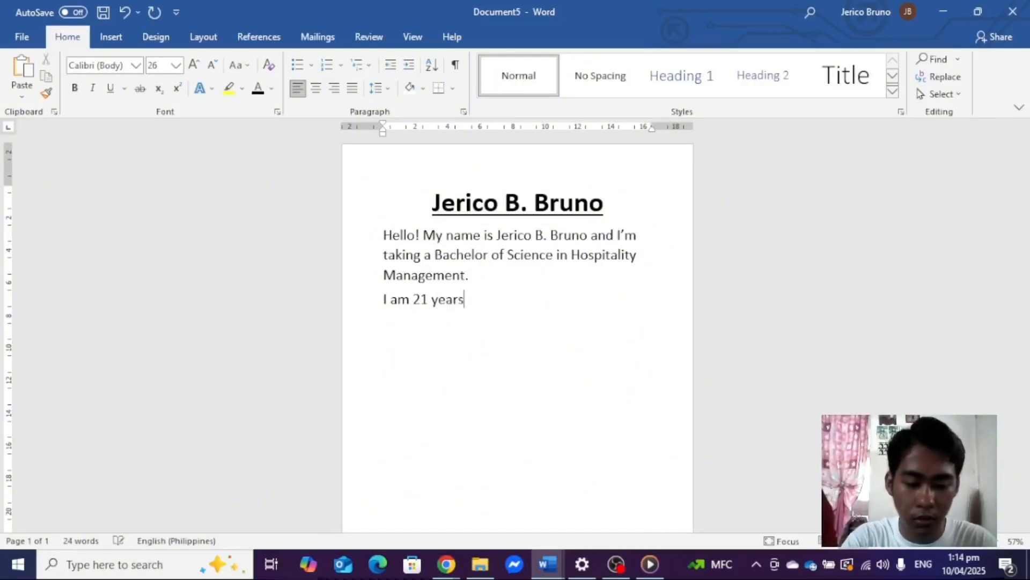
text( old )
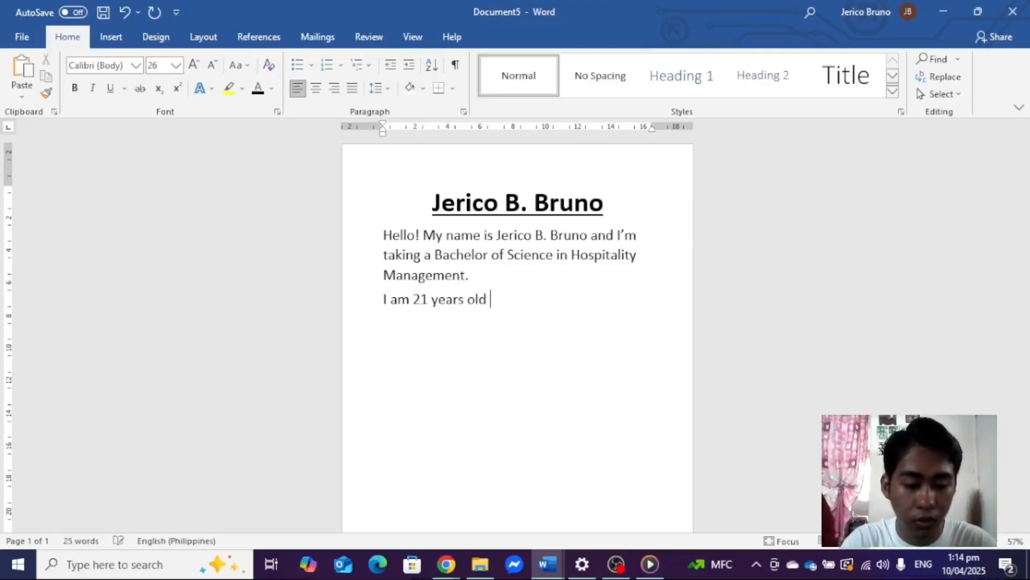
Finish the age sentence with "from" followed by the home address and a period.
text(f)
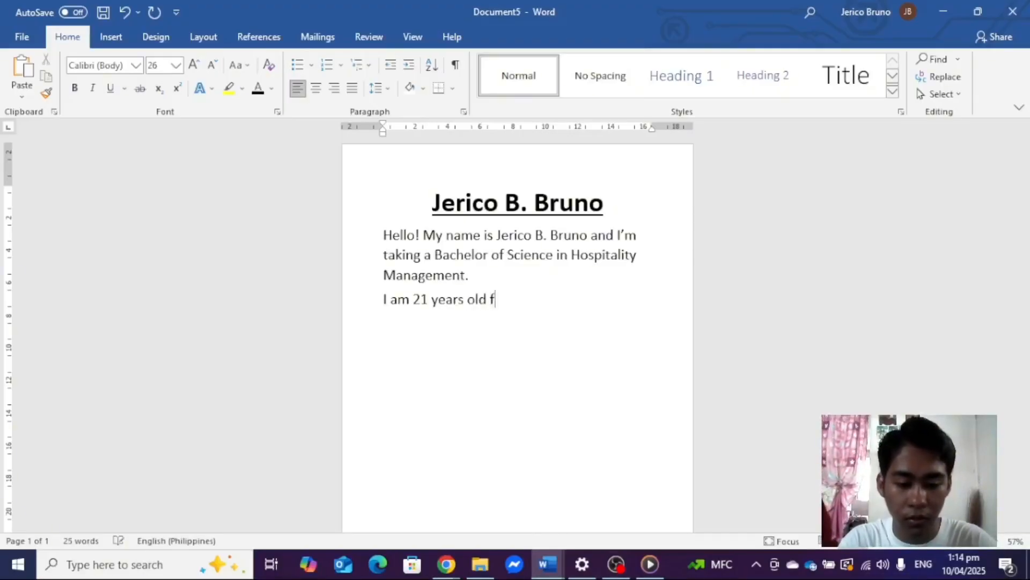
text(rom San )
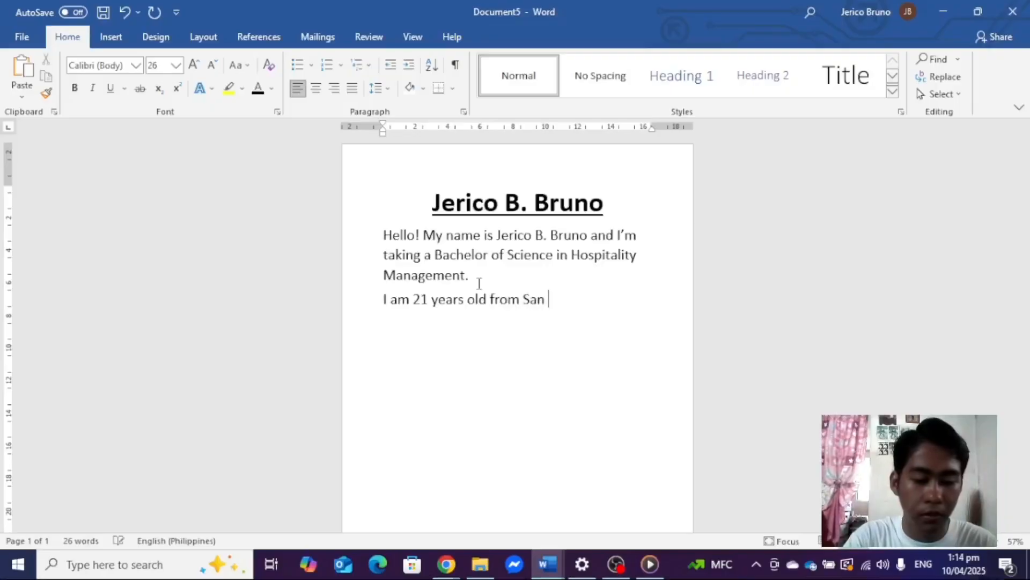
text(Roque )
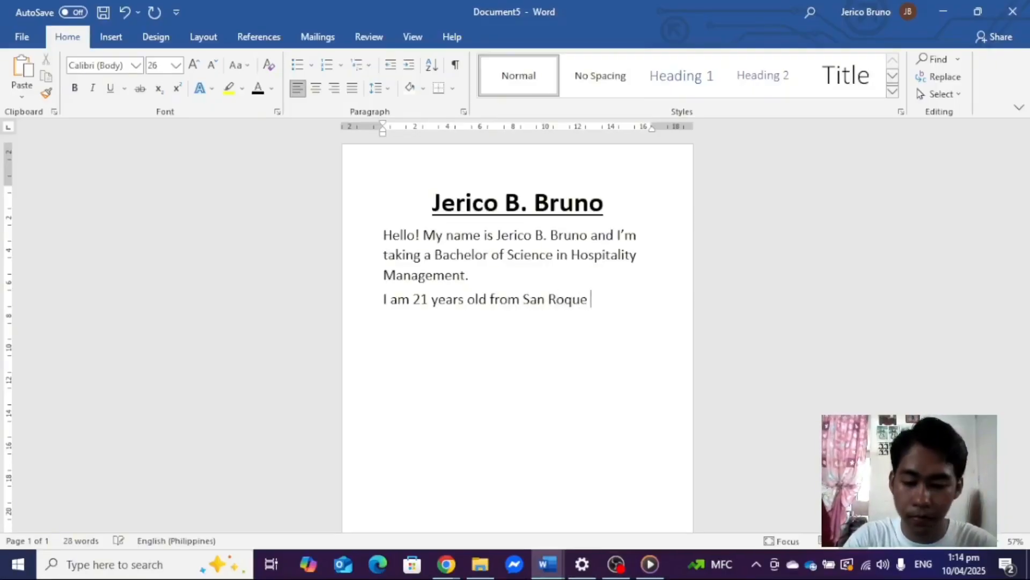
text(, Sab)
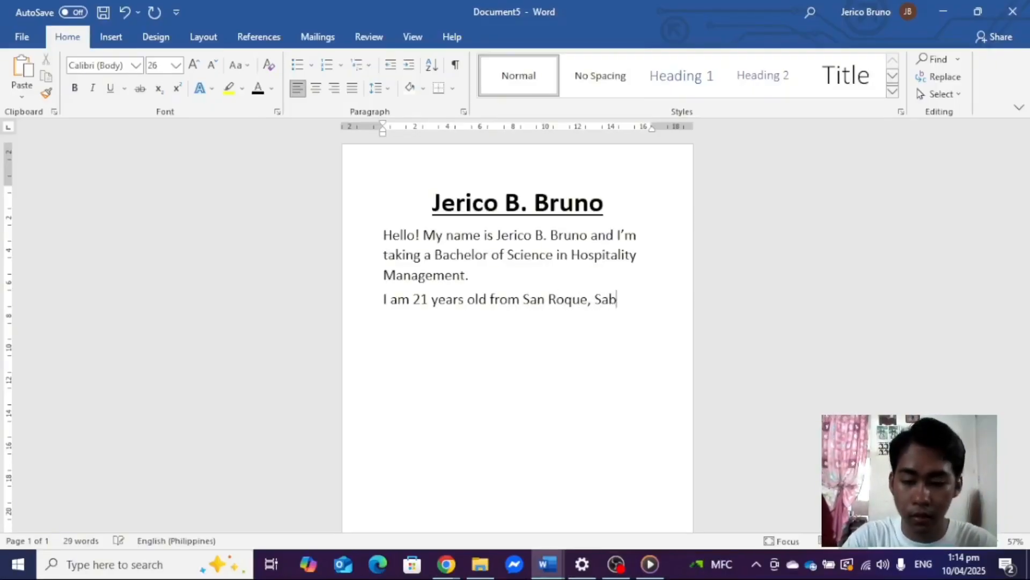
key(BackSpace)
text(n MAnuel)
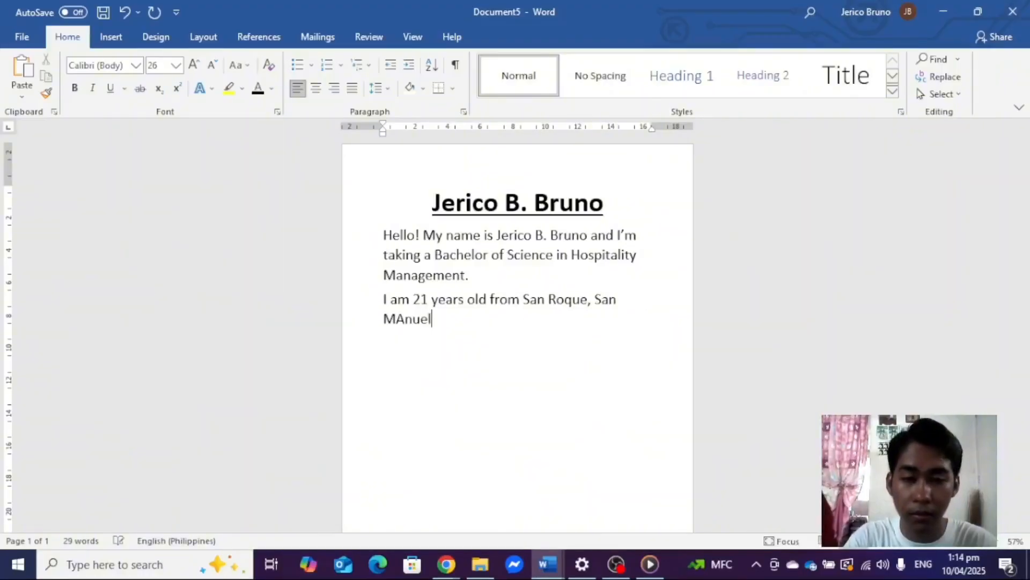
key(BackSpace)
key(BackSpace)
key(BackSpace)
key(BackSpace)
key(BackSpace)
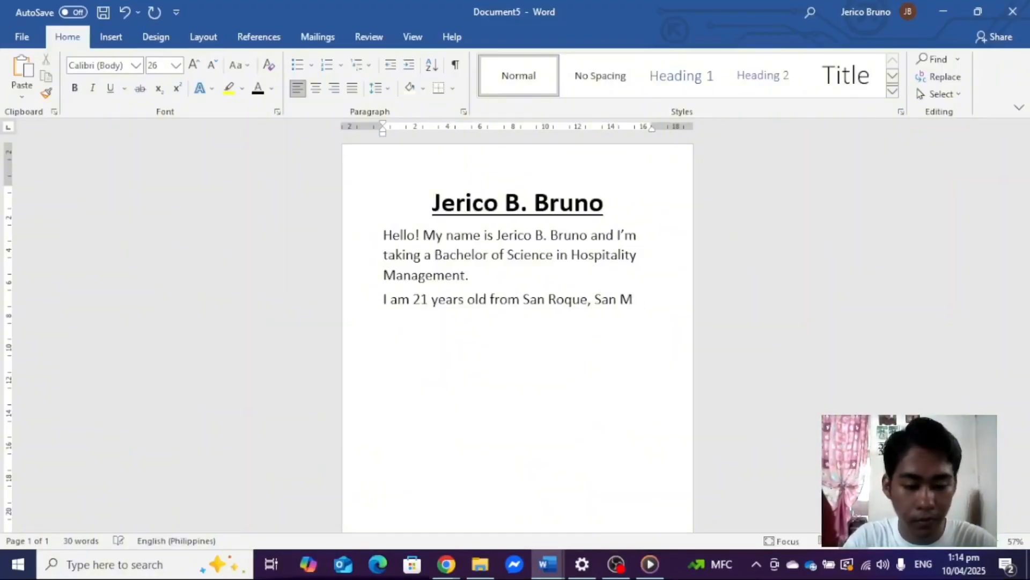
text(an)
text(ue)
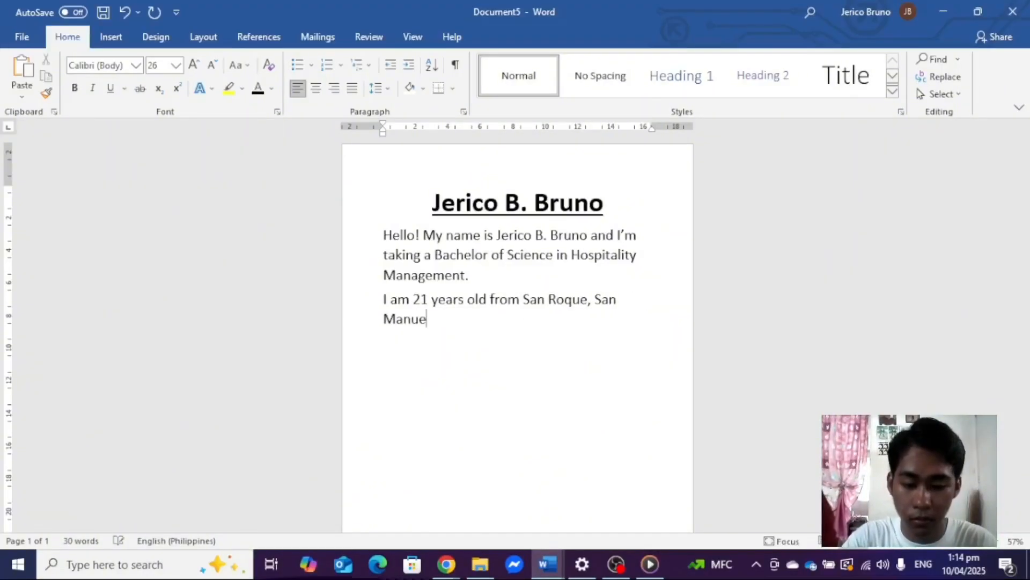
text(l, p)
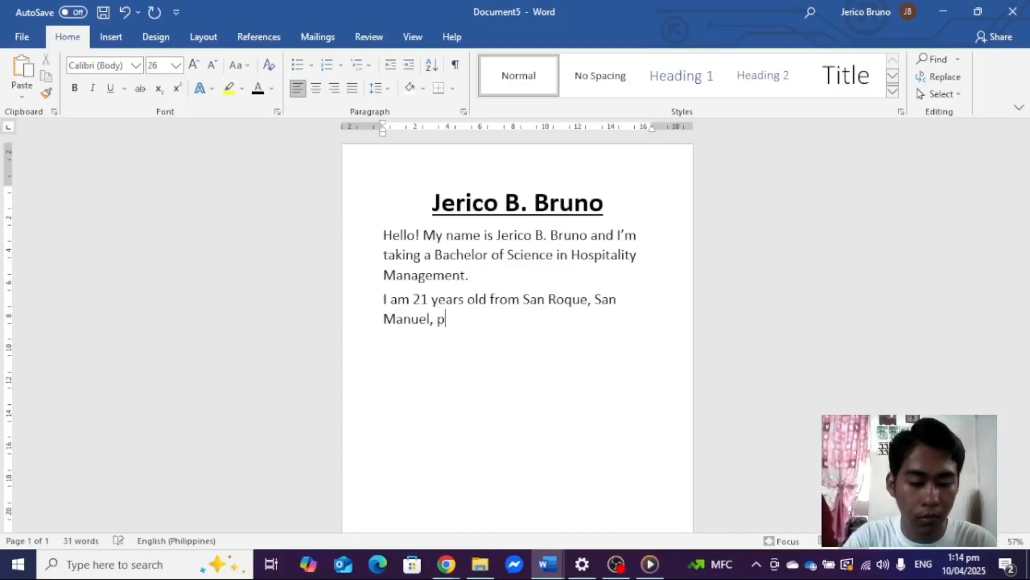
key(BackSpace)
text(Pa)
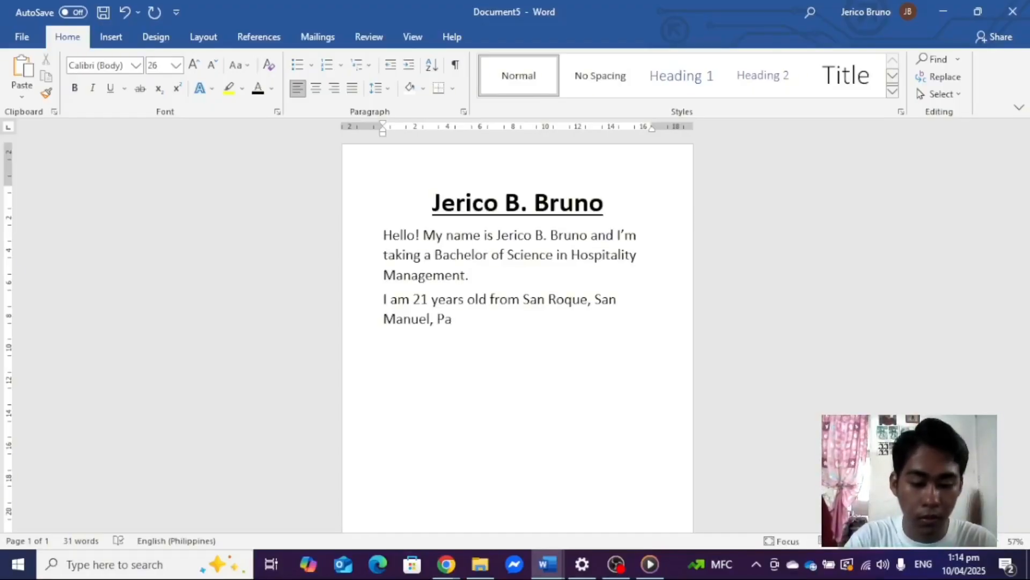
text(ngasinan)
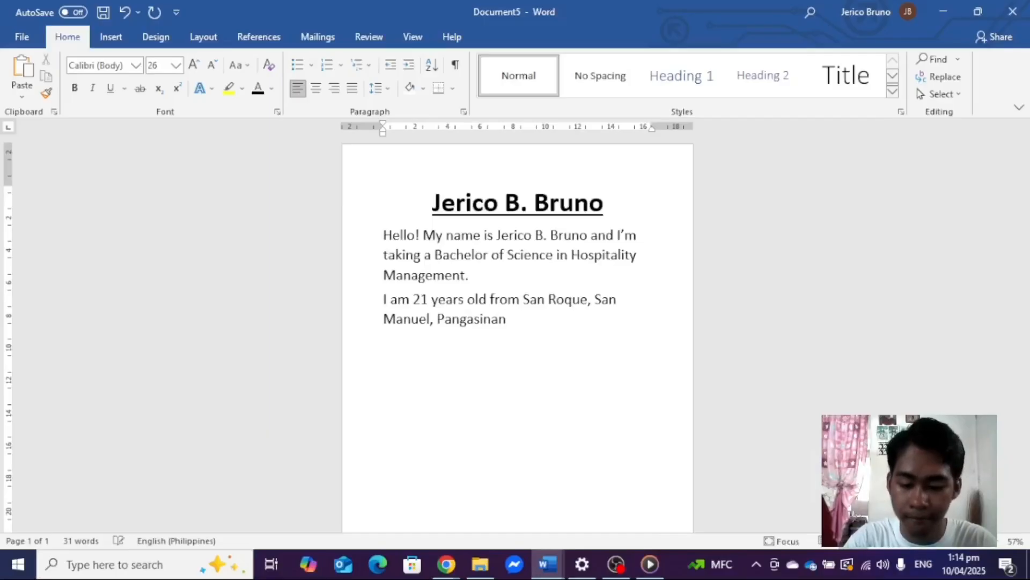
text(.)
Add a new paragraph reading "I love singing, eating, and hangouts with my friends.".
key(Return)
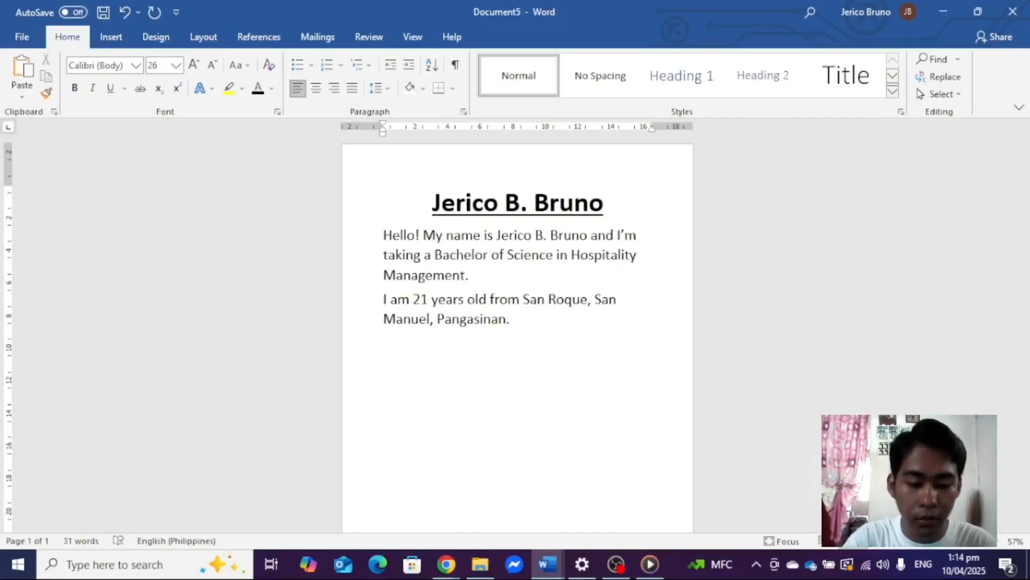
text(I love si)
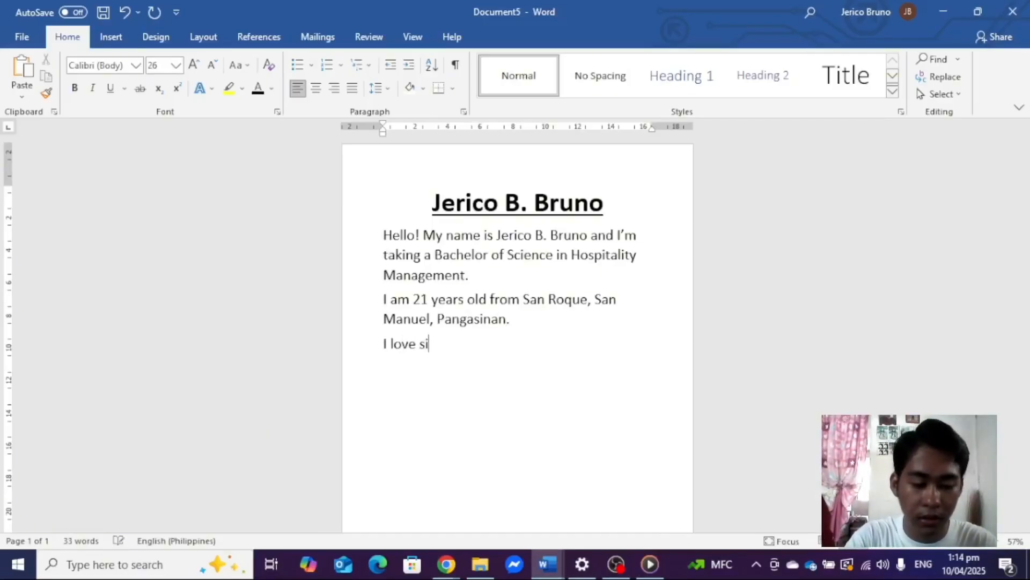
text(ngin,)
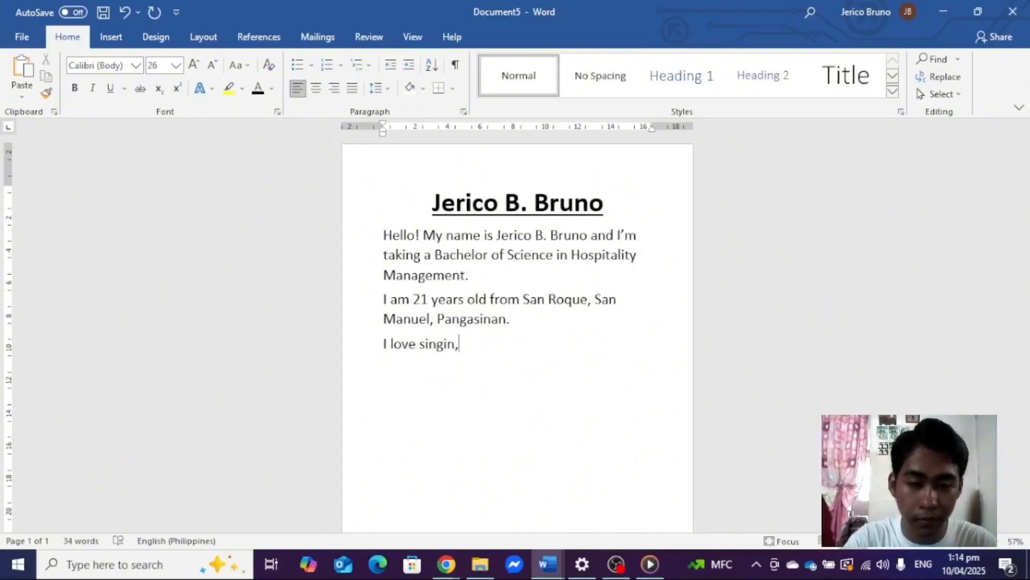
text( eating)
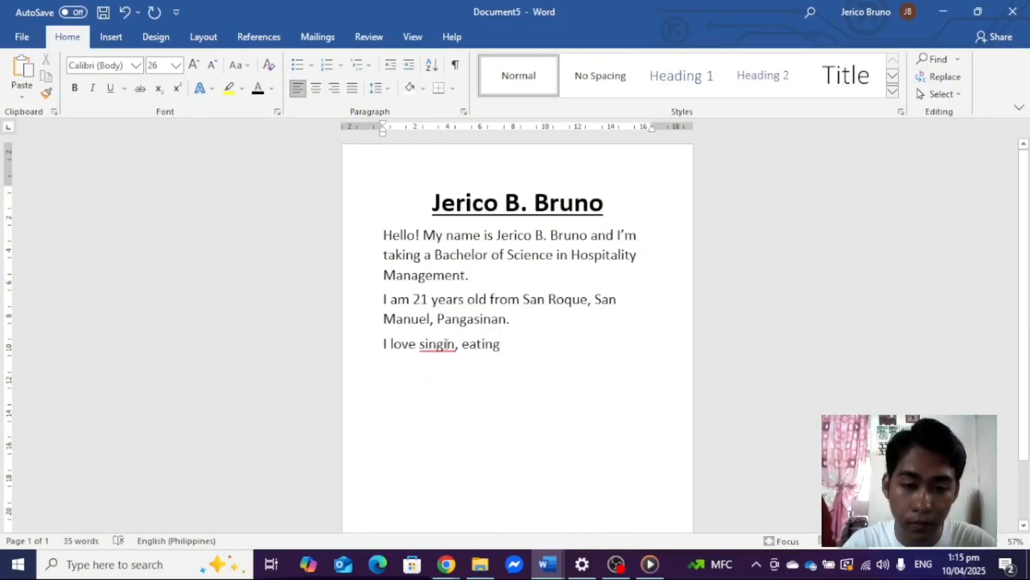
click(457, 345)
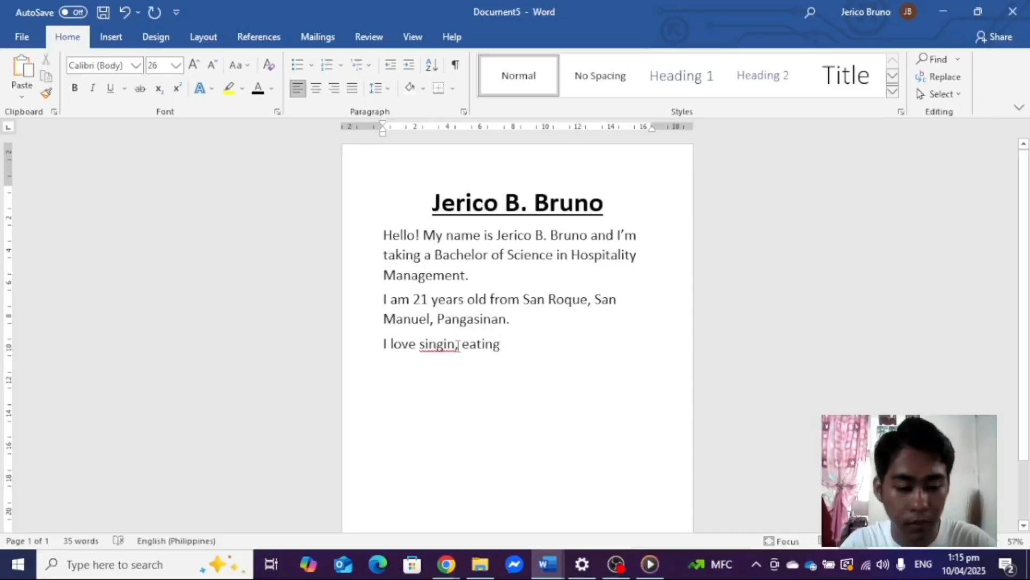
text(g)
click(522, 345)
text(,)
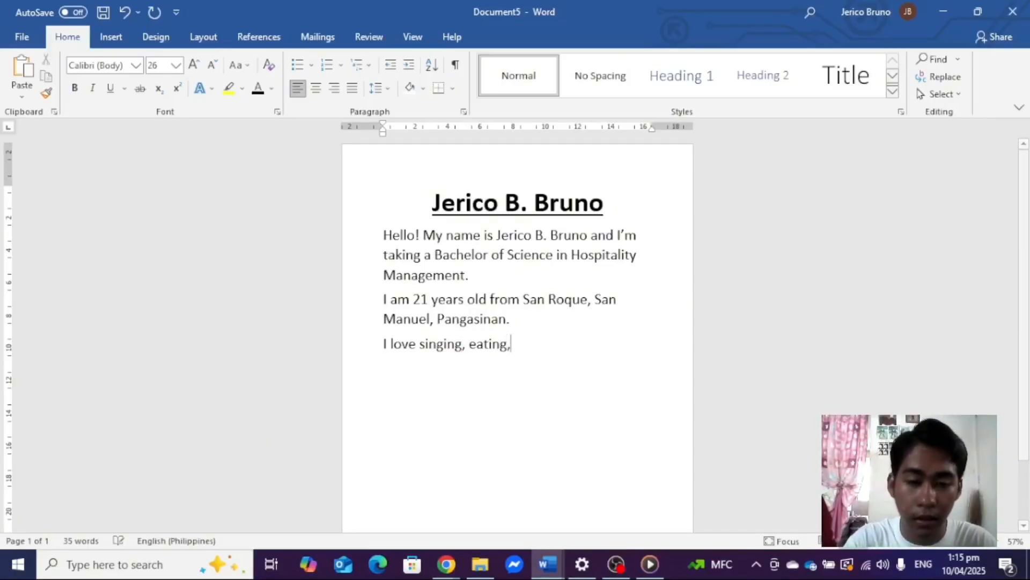
text( and hang)
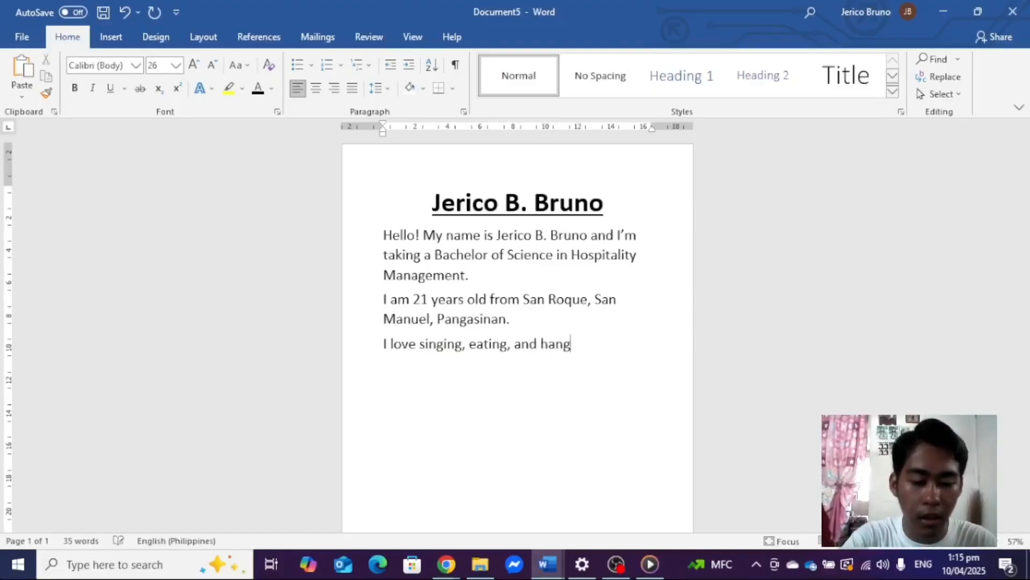
text(outs with)
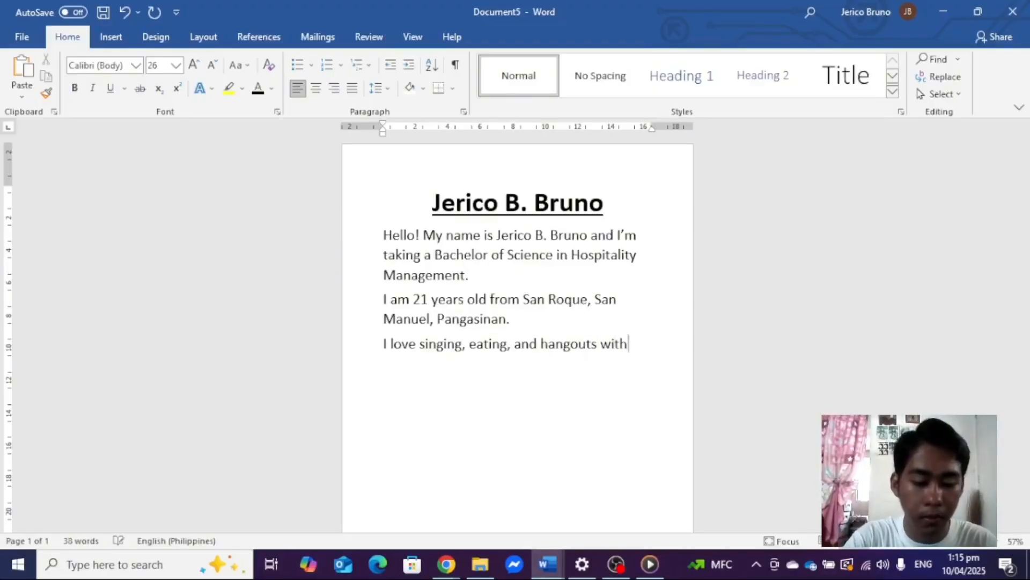
text( my friends.)
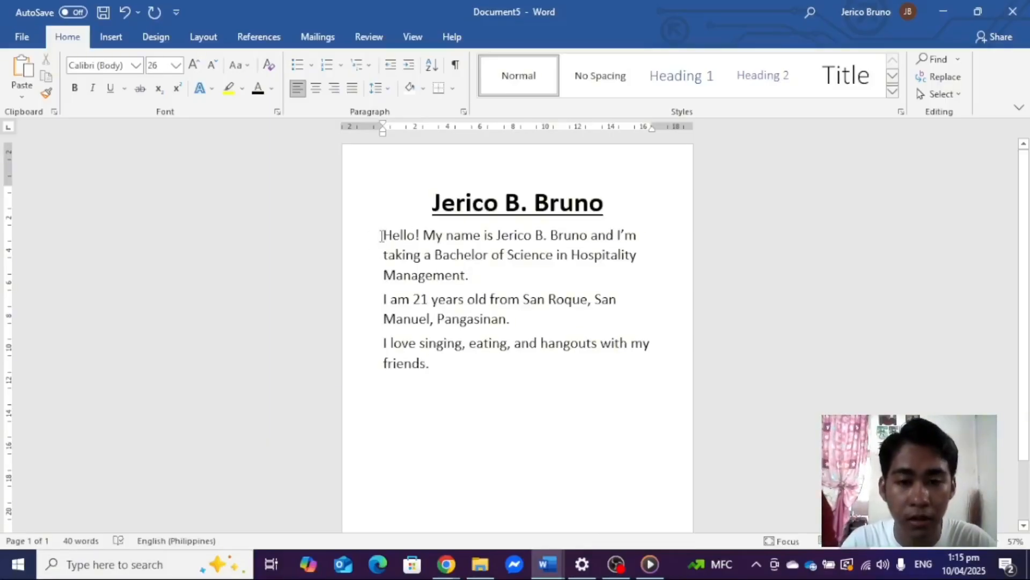
Change the font of the introduction paragraph below the name heading to Garamond.
drag(381, 236, 478, 274)
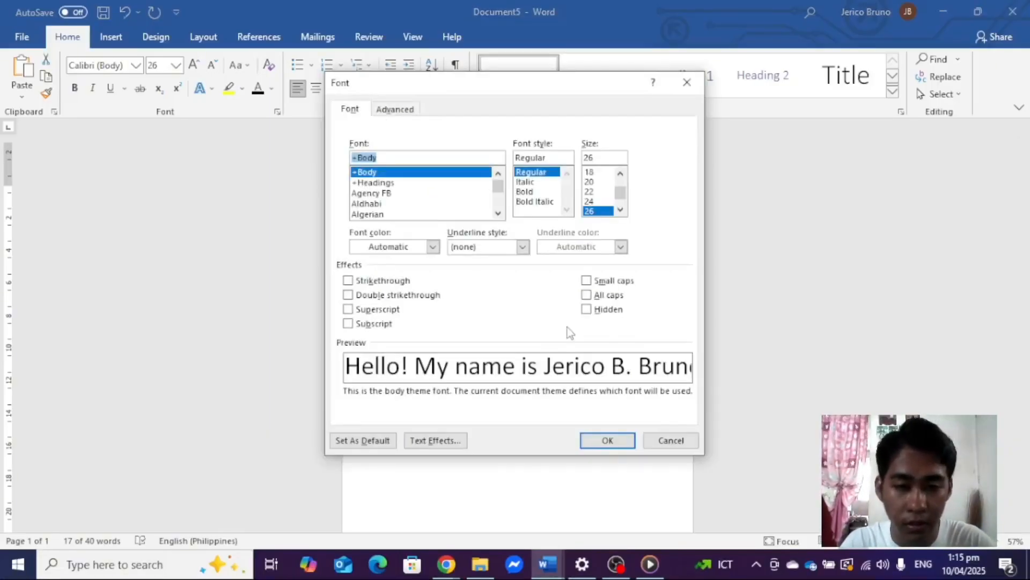
scroll(424, 197, down, 9)
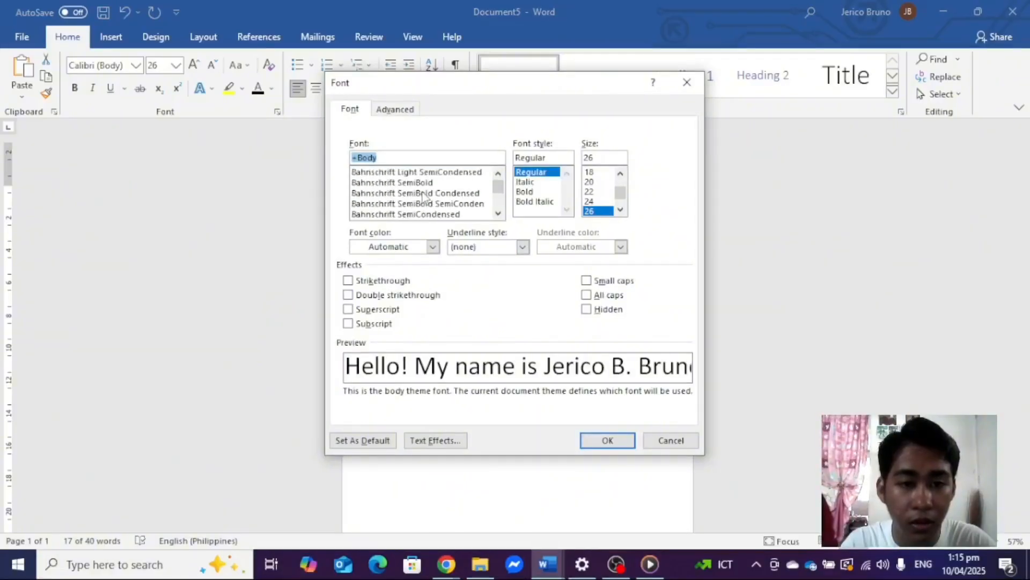
scroll(423, 192, down, 7)
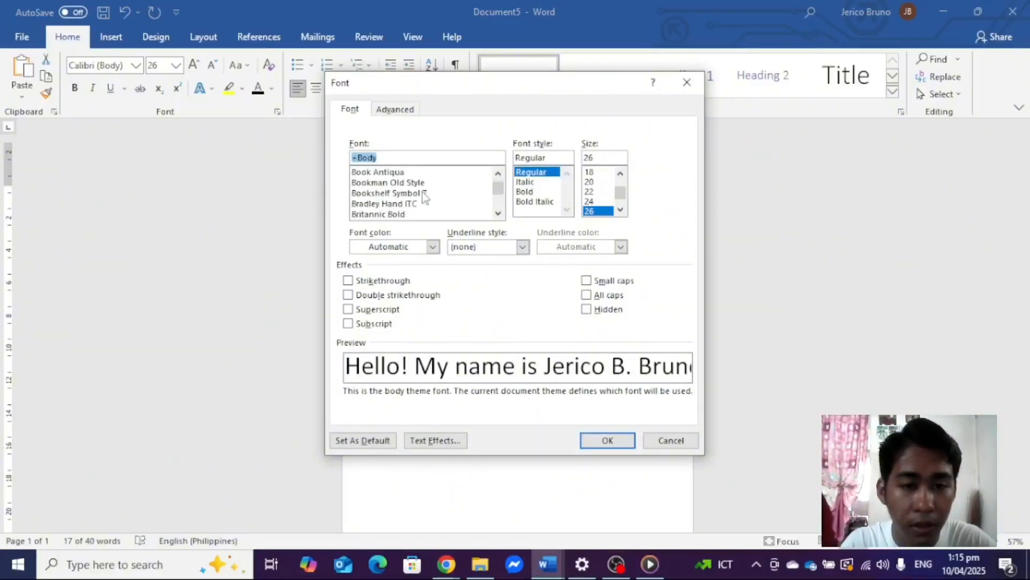
scroll(423, 192, down, 12)
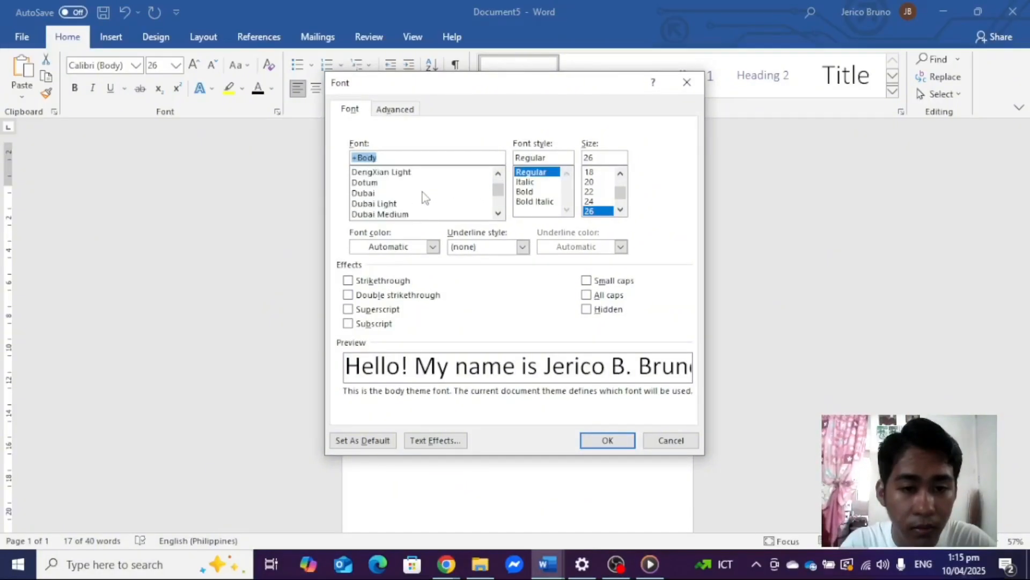
scroll(423, 193, down, 7)
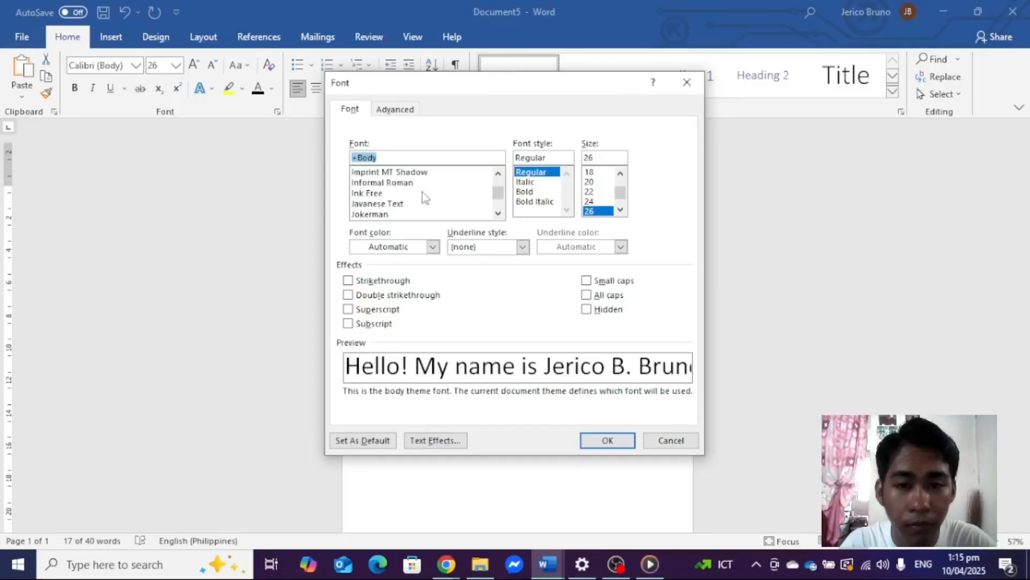
scroll(424, 198, up, 6)
scroll(424, 195, up, 3)
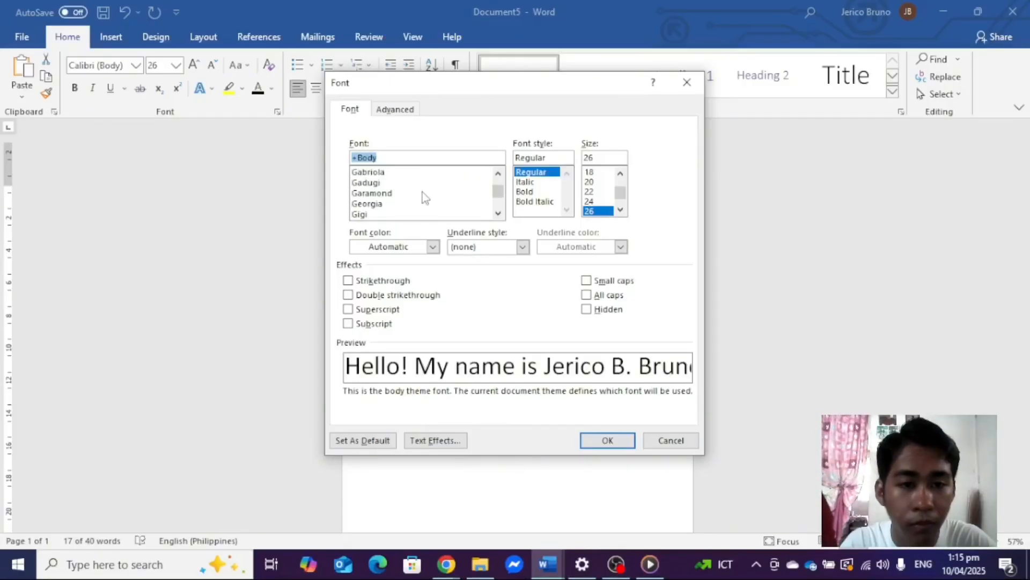
click(422, 183)
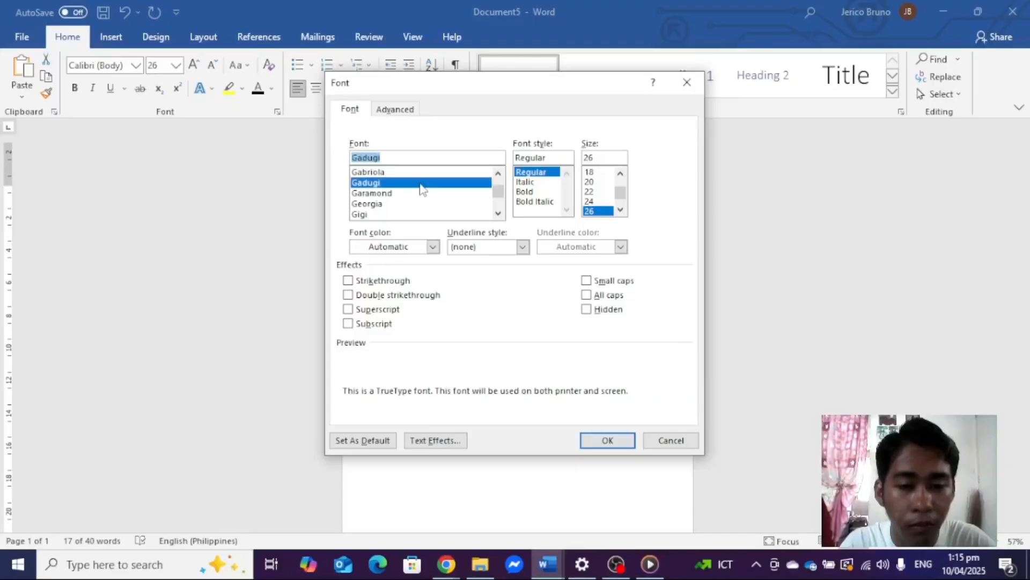
click(423, 193)
scroll(423, 192, up, 3)
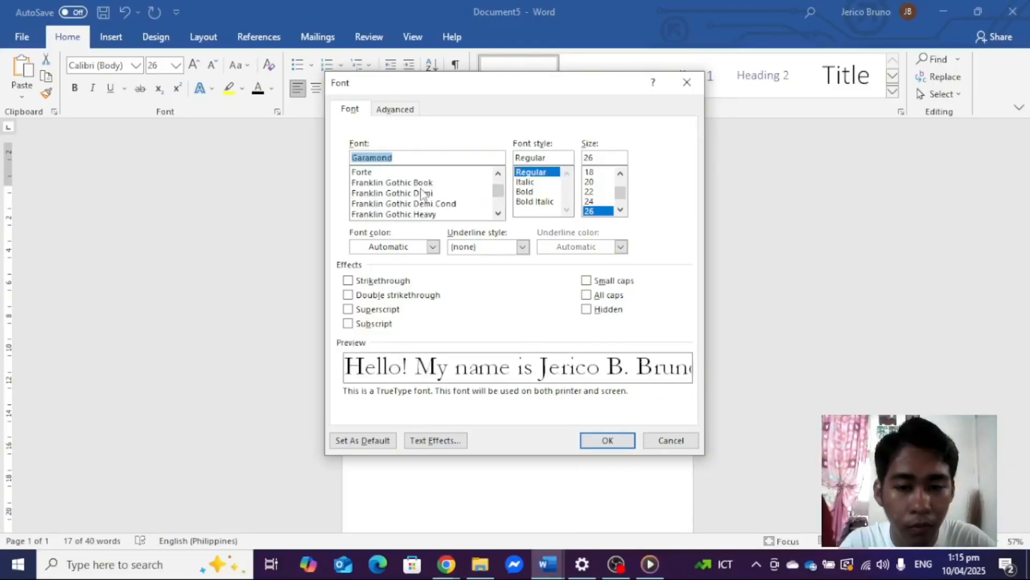
click(604, 441)
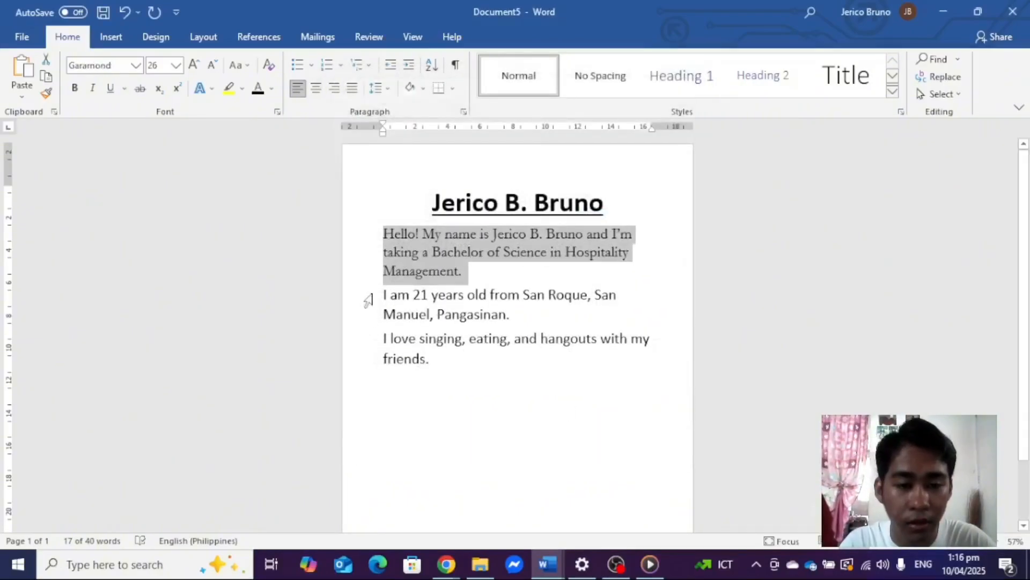
Change the font of the age and hometown paragraph to Copperplate Gothic Bold.
drag(383, 296, 516, 317)
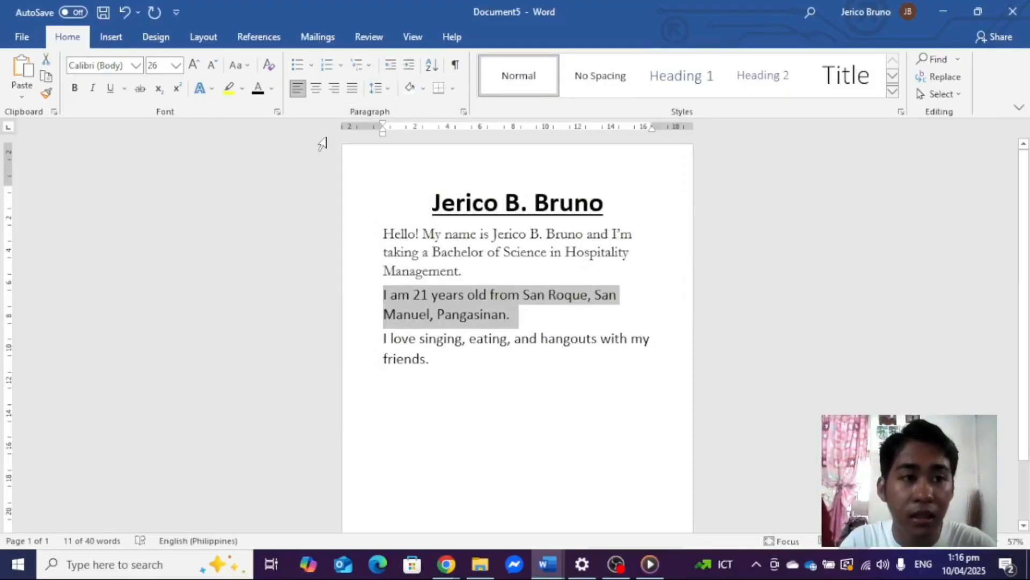
click(137, 69)
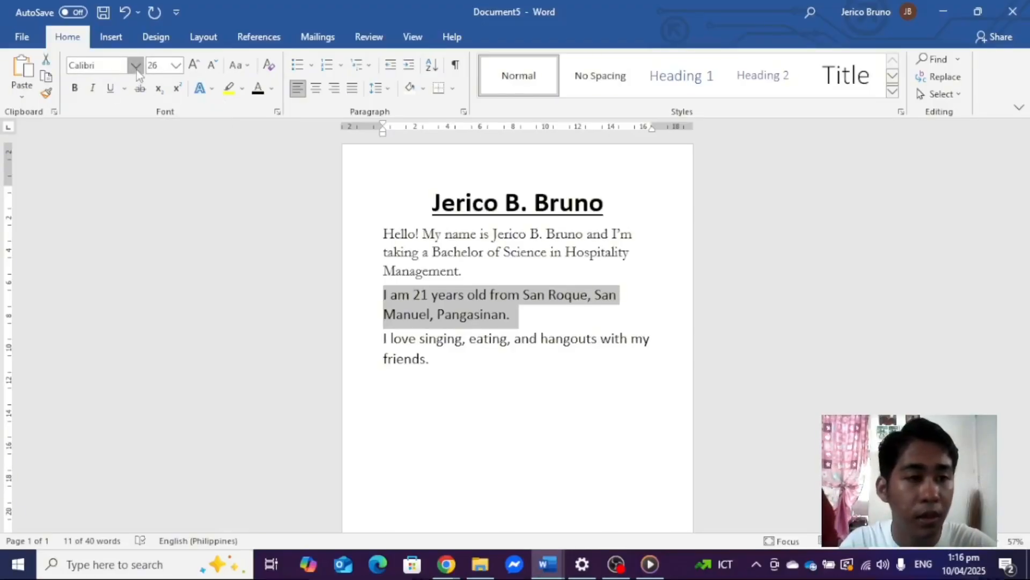
click(136, 70)
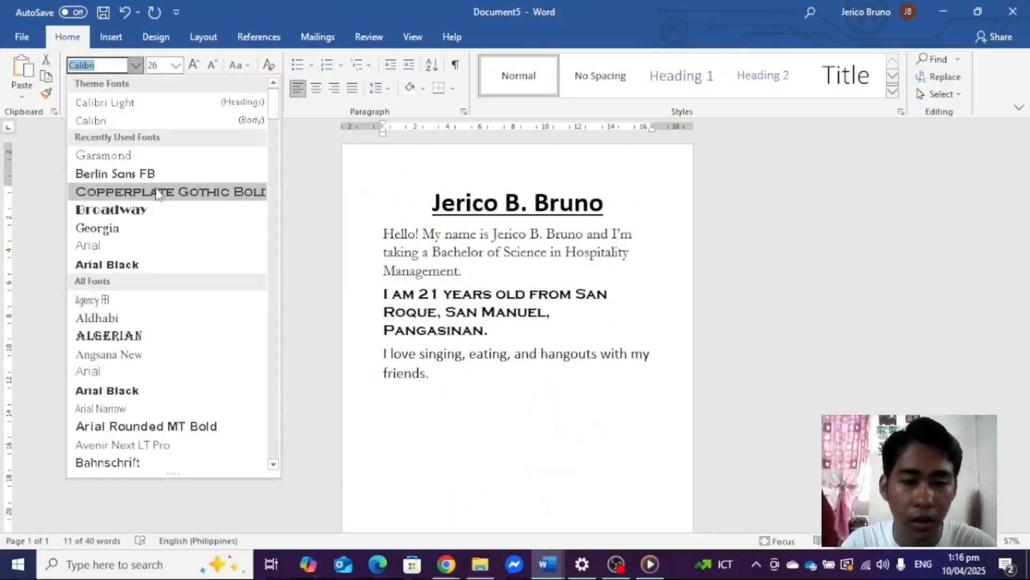
Change the font of the hobbies paragraph to Georgia.
click(400, 360)
drag(383, 353, 459, 386)
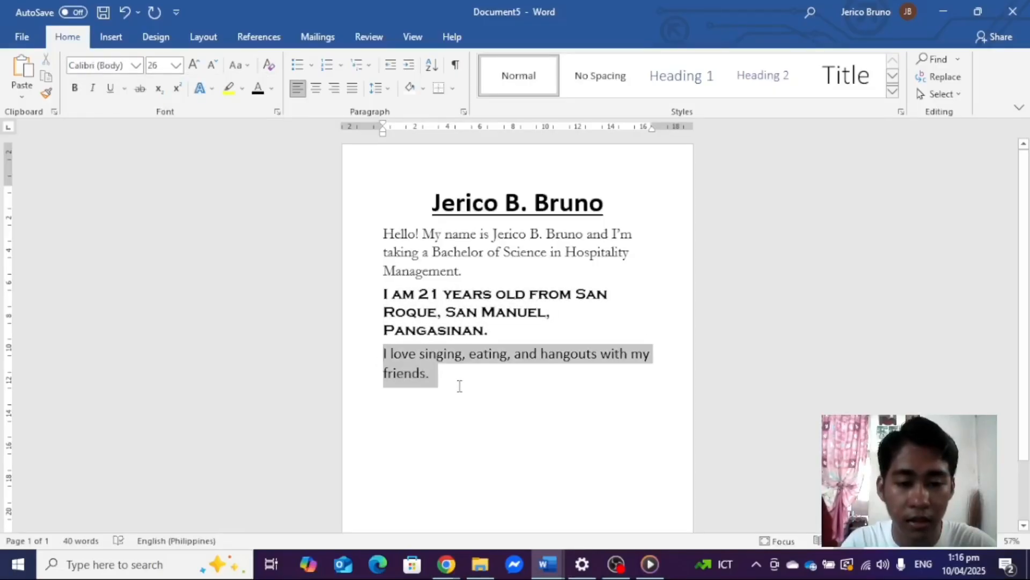
click(137, 66)
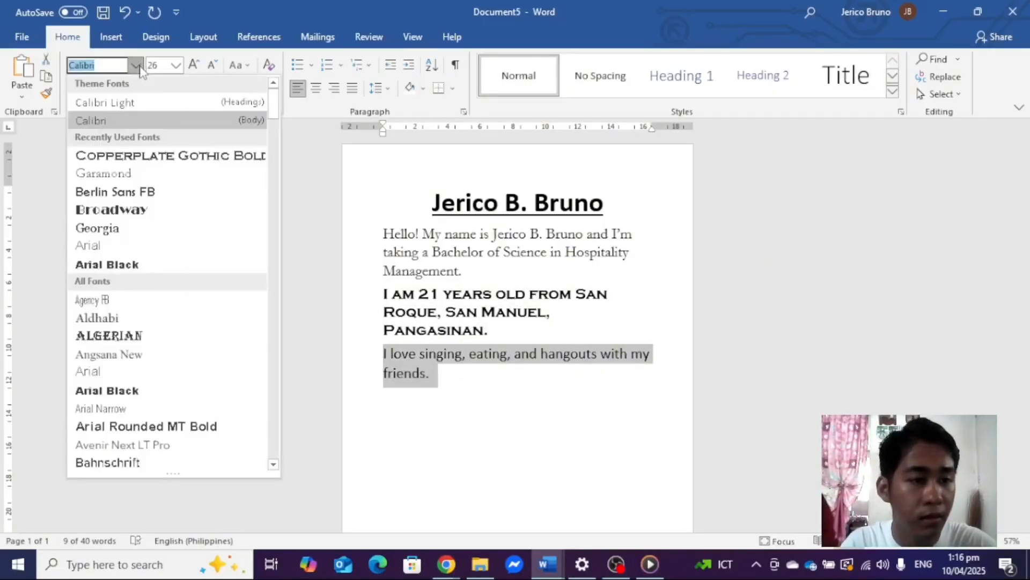
click(163, 235)
click(521, 408)
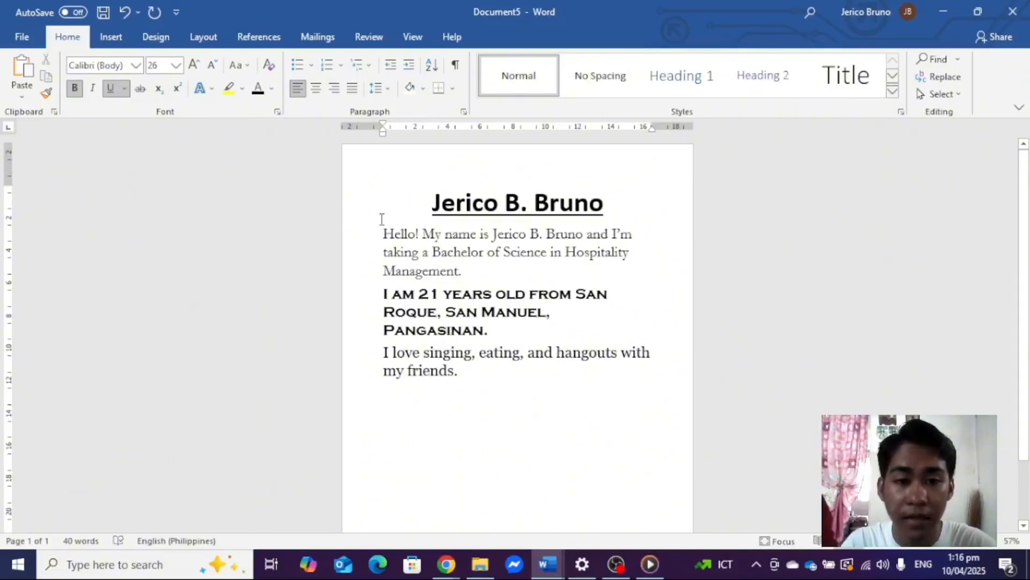
Reduce the introduction paragraph's font size to 24 and enlarge the age and hometown paragraph to 28.
drag(383, 231, 476, 271)
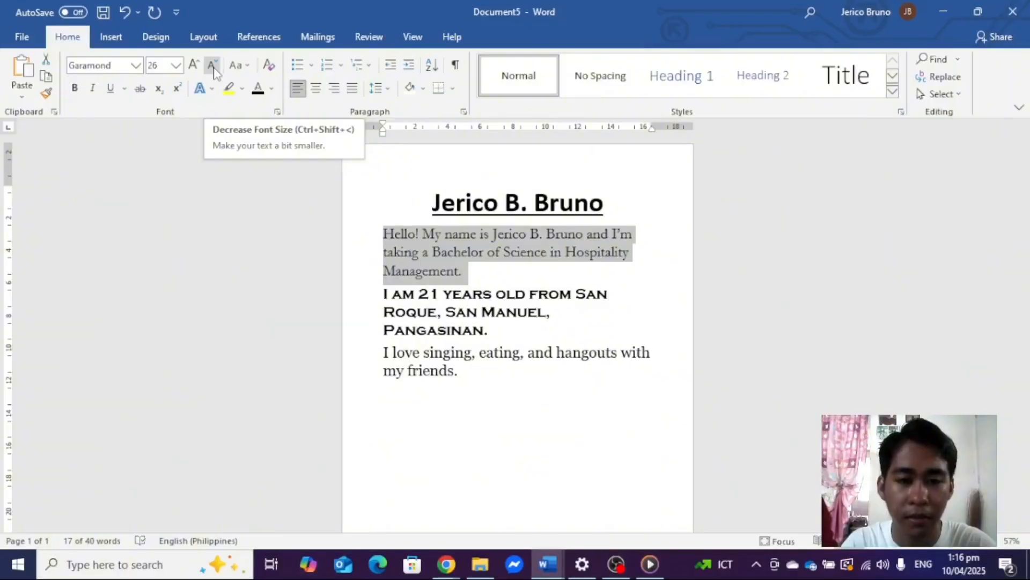
click(214, 68)
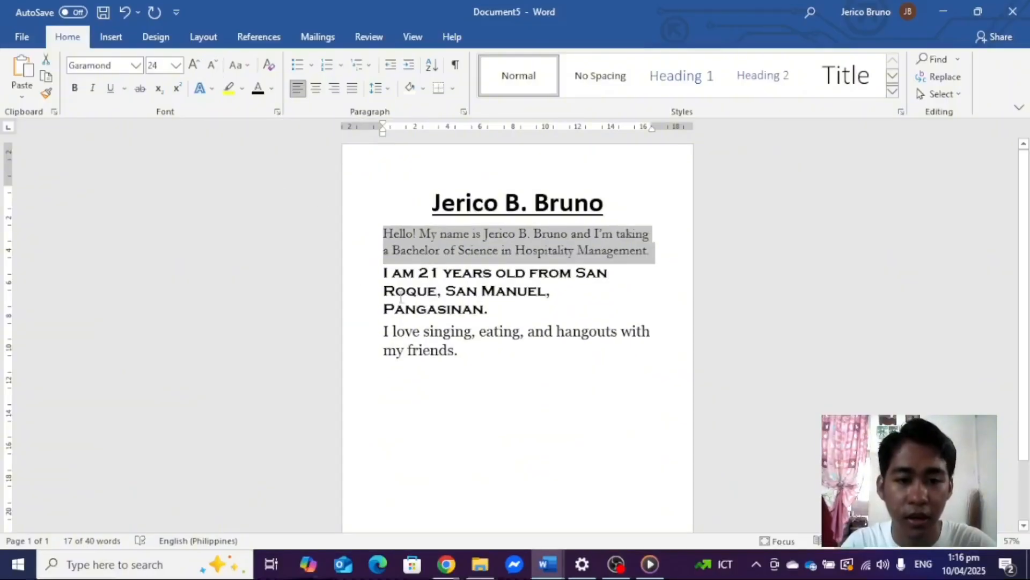
triple_click(428, 284)
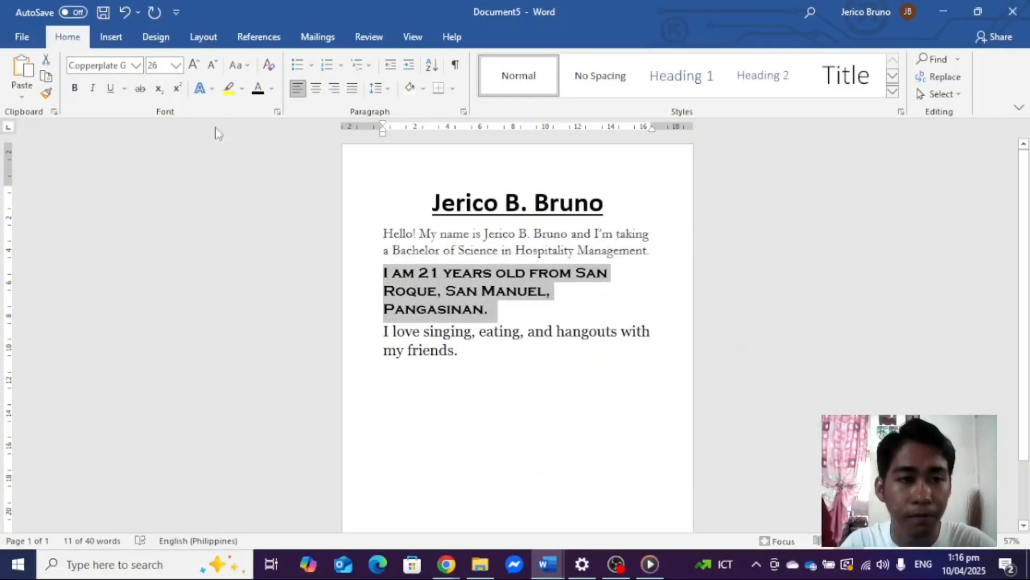
click(199, 70)
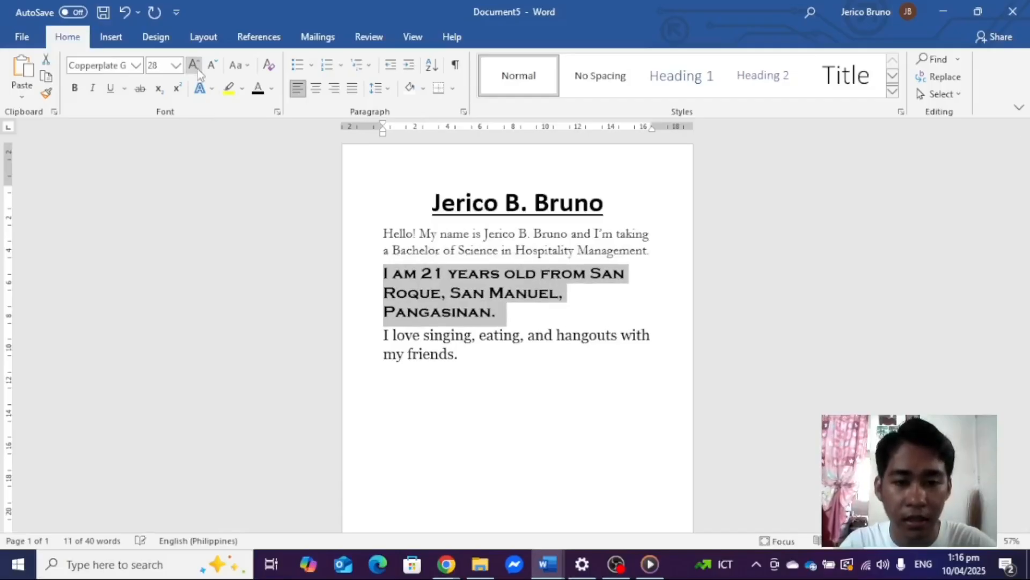
Enlarge the hobbies paragraph's font size to 28.
triple_click(432, 359)
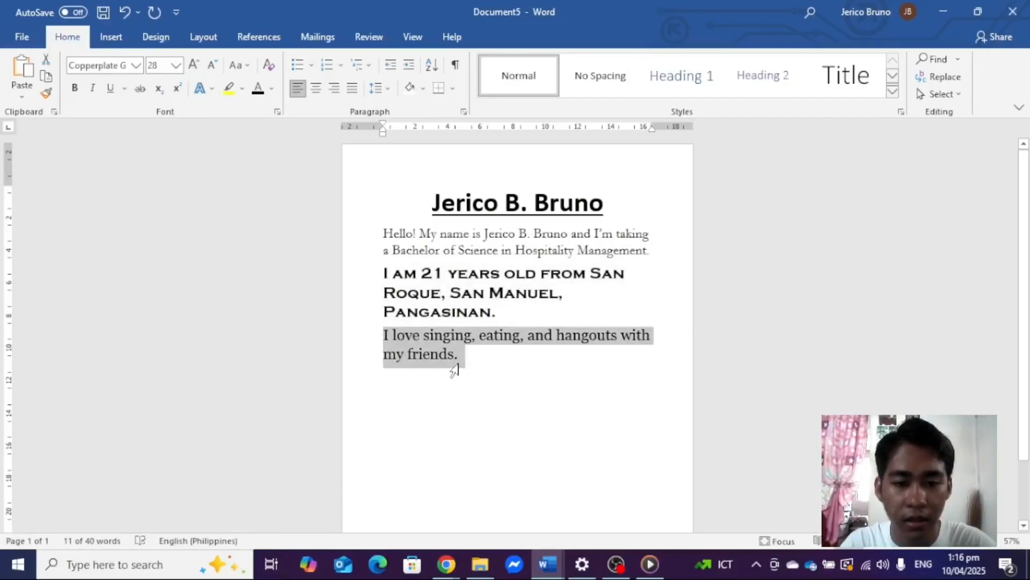
click(211, 67)
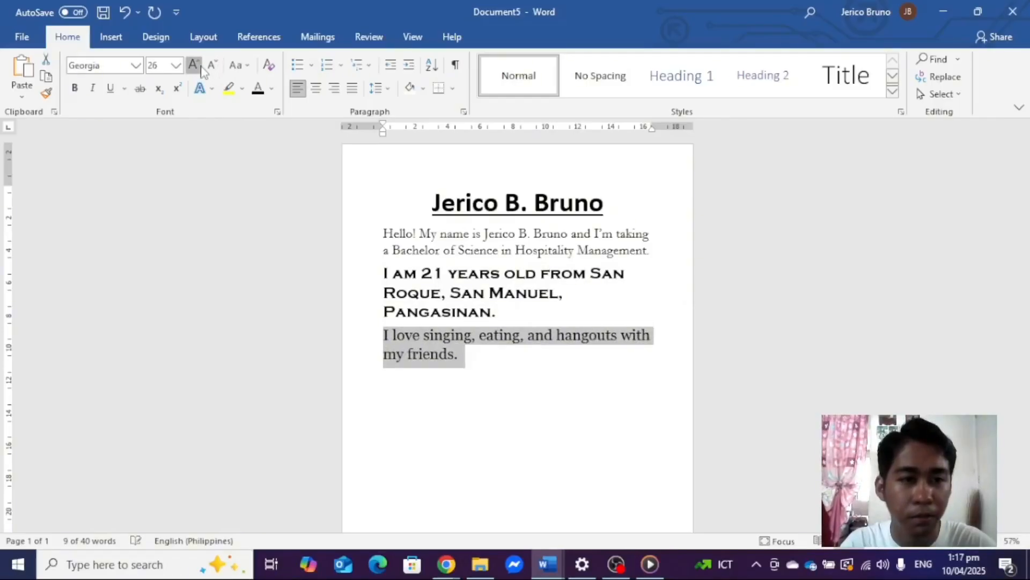
click(201, 69)
click(466, 413)
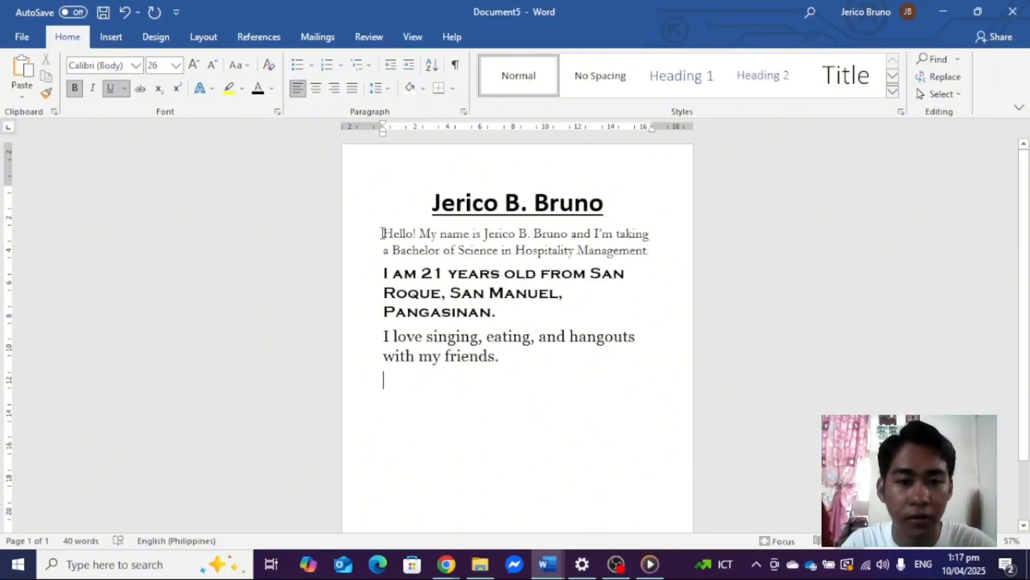
Centre the introduction paragraph and justify the age and hometown paragraph.
drag(382, 233, 699, 257)
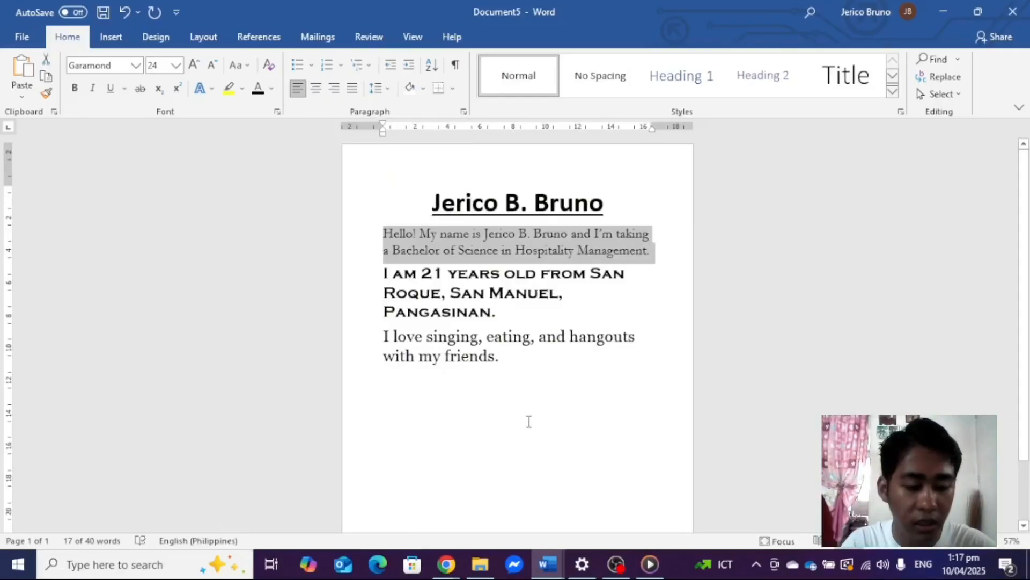
key(ctrl+e)
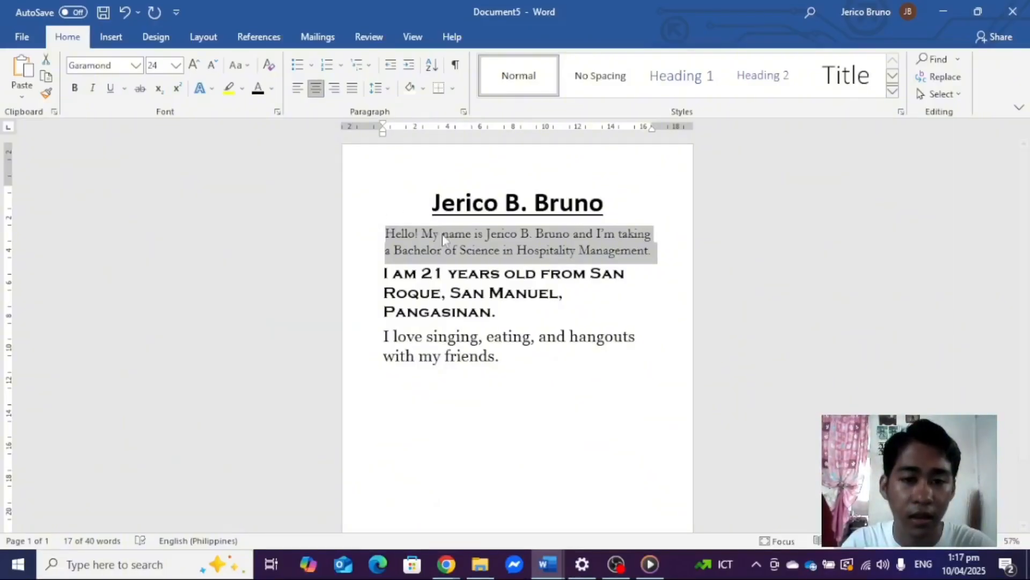
click(434, 277)
drag(378, 270, 531, 321)
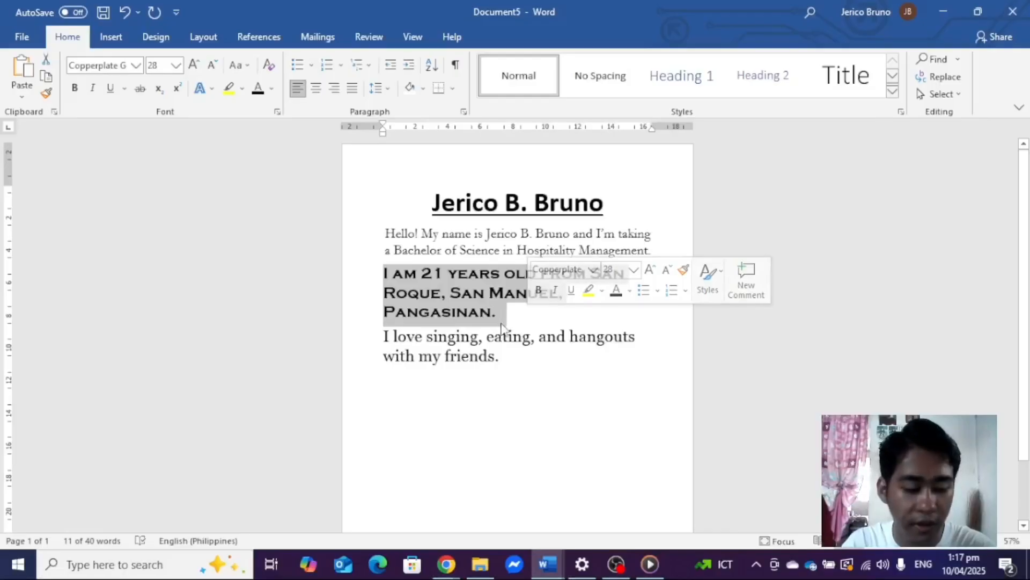
key(ctrl+j)
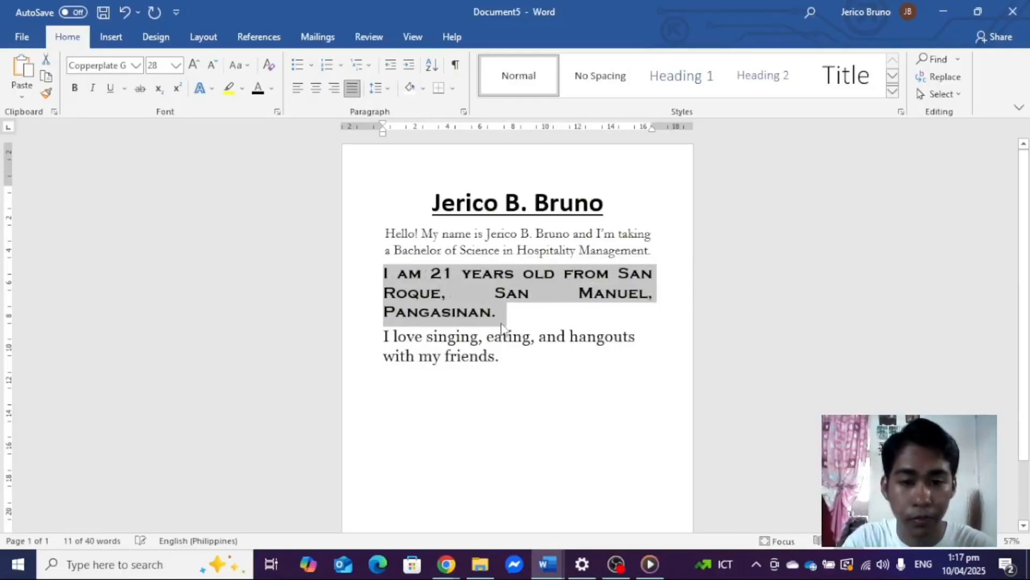
click(525, 388)
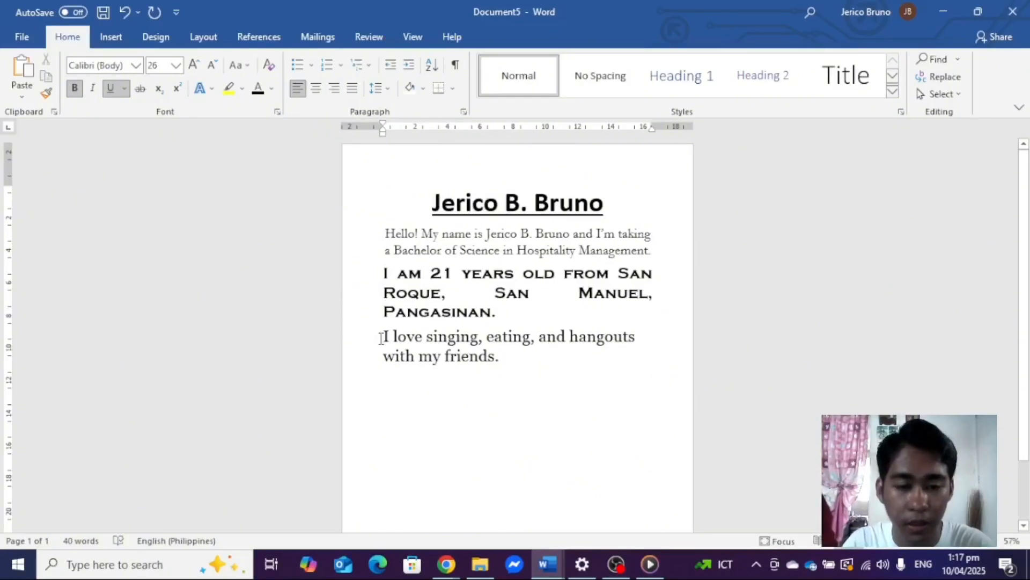
Right-align the hobbies paragraph and place the cursor on the empty line below it.
drag(381, 338, 653, 442)
key(ctrl+r)
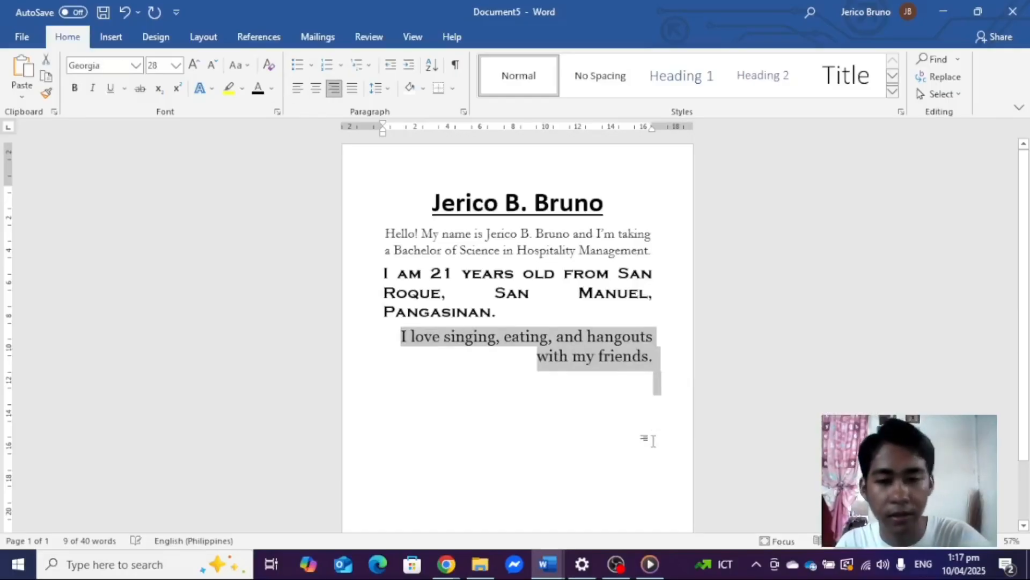
click(539, 390)
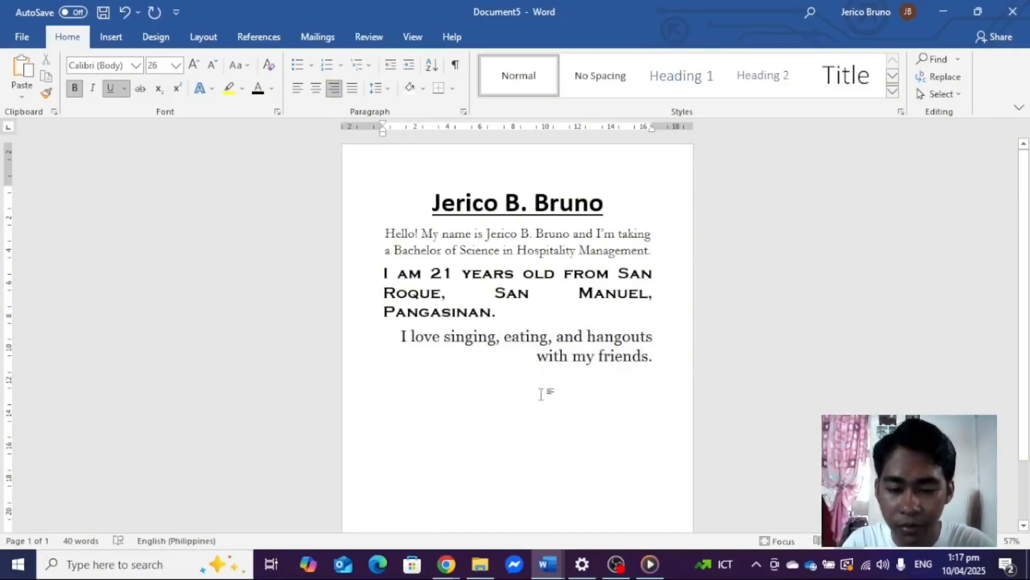
Try centred, left and justified alignment on the empty line below the hobbies paragraph.
key(ctrl+e)
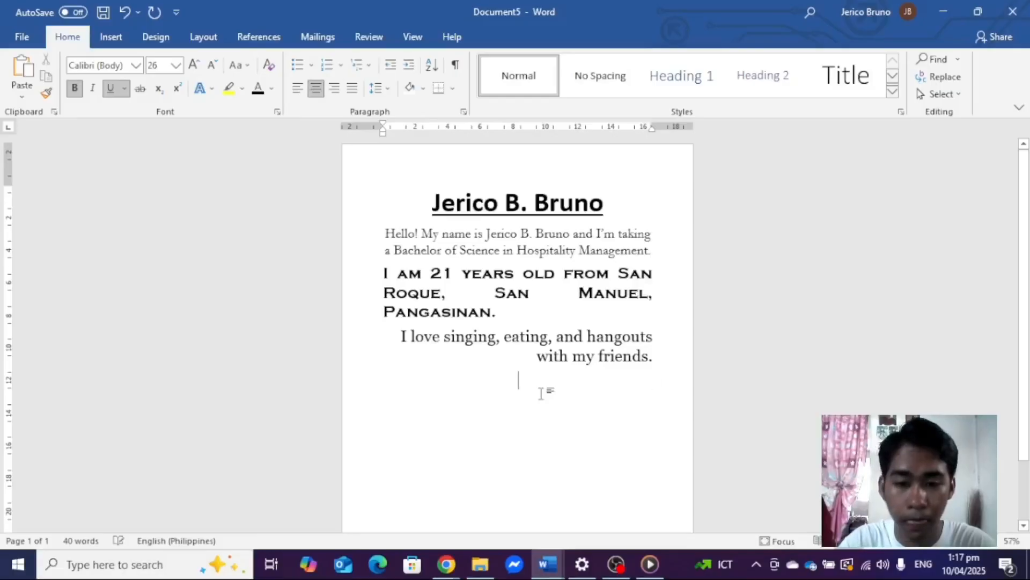
key(ctrl+l)
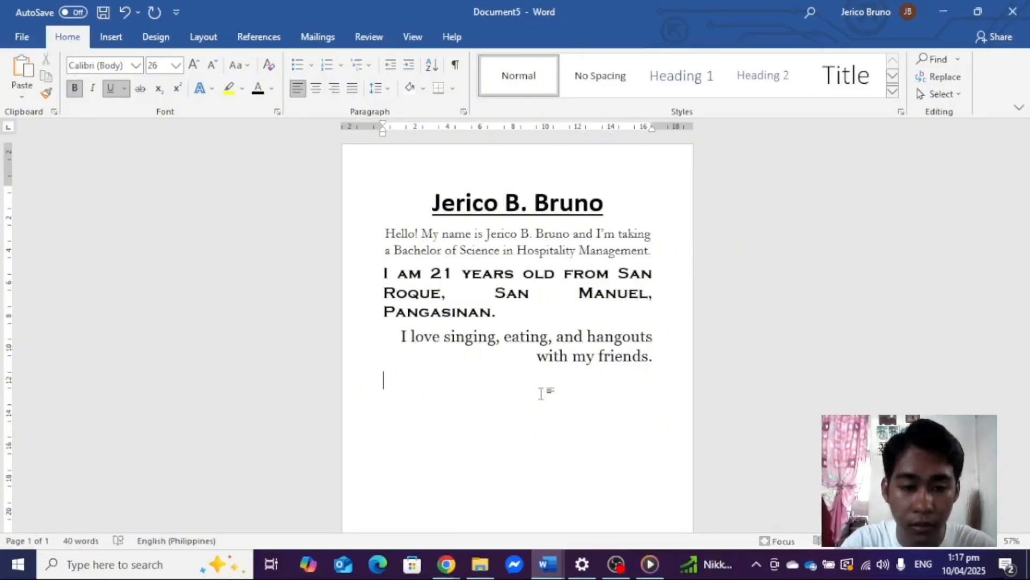
key(ctrl+j)
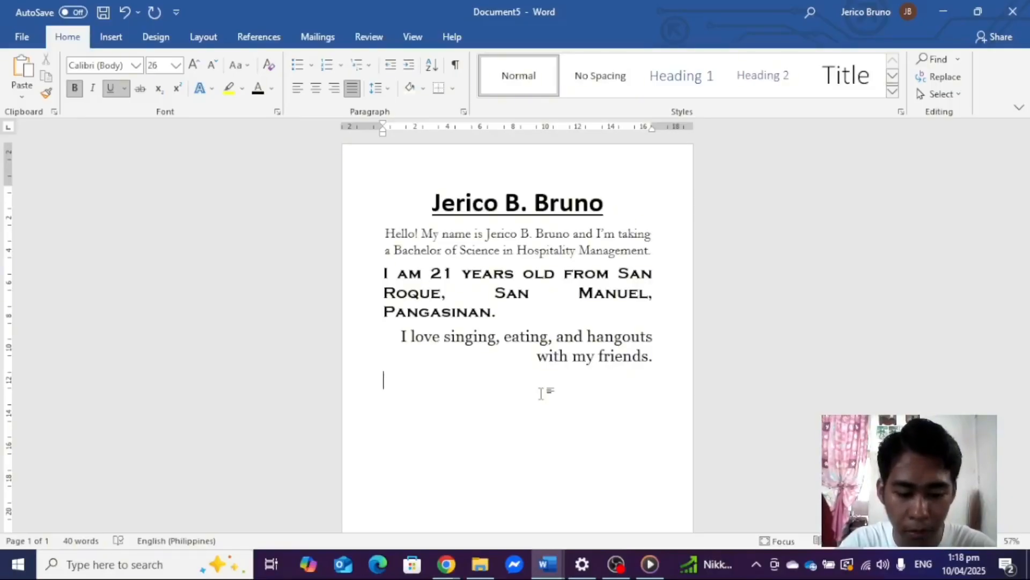
Start a bulleted list below the hobbies paragraph with the first item "Playing volleyball".
key(ctrl+shift+l)
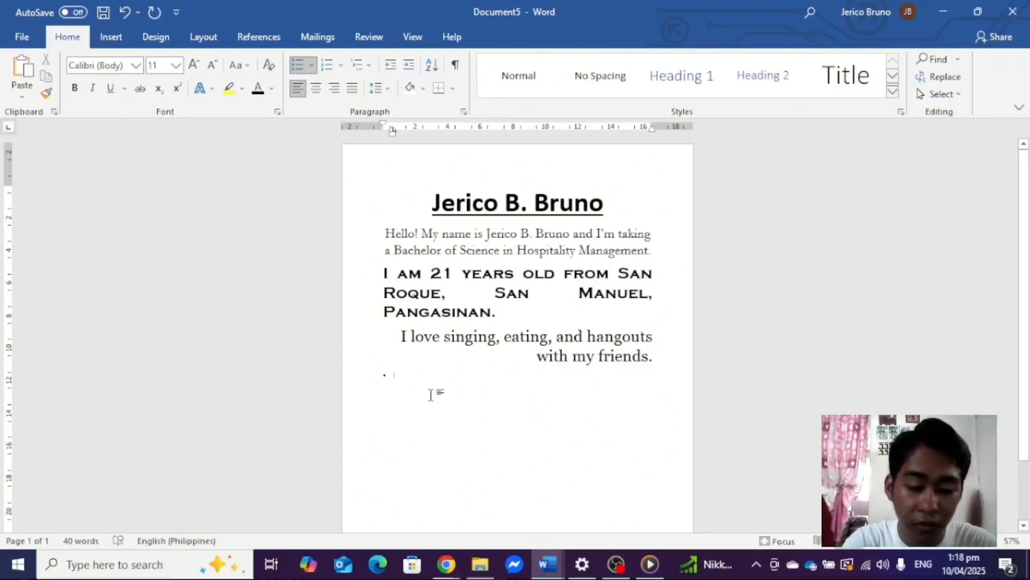
text(playing)
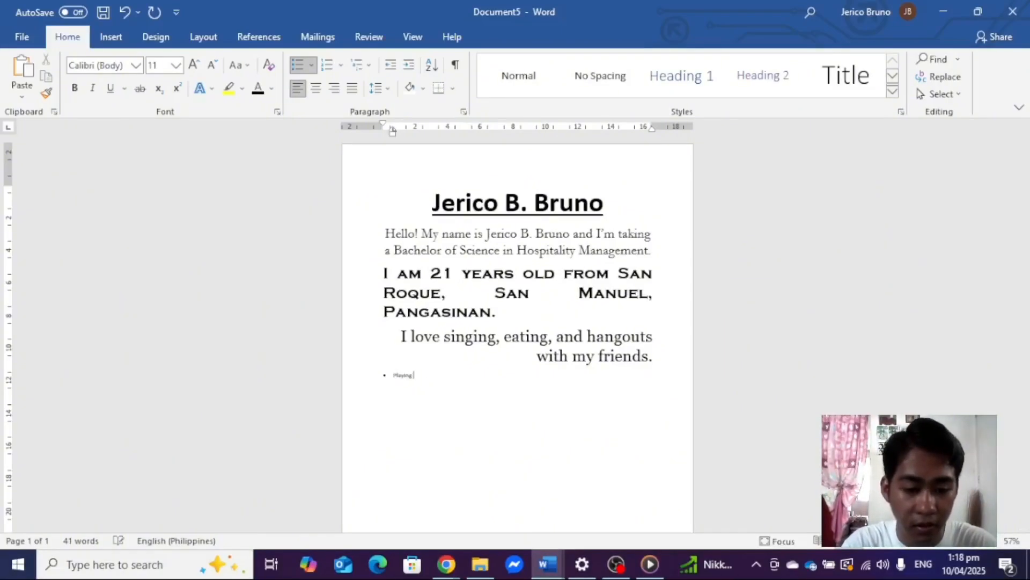
text( vi)
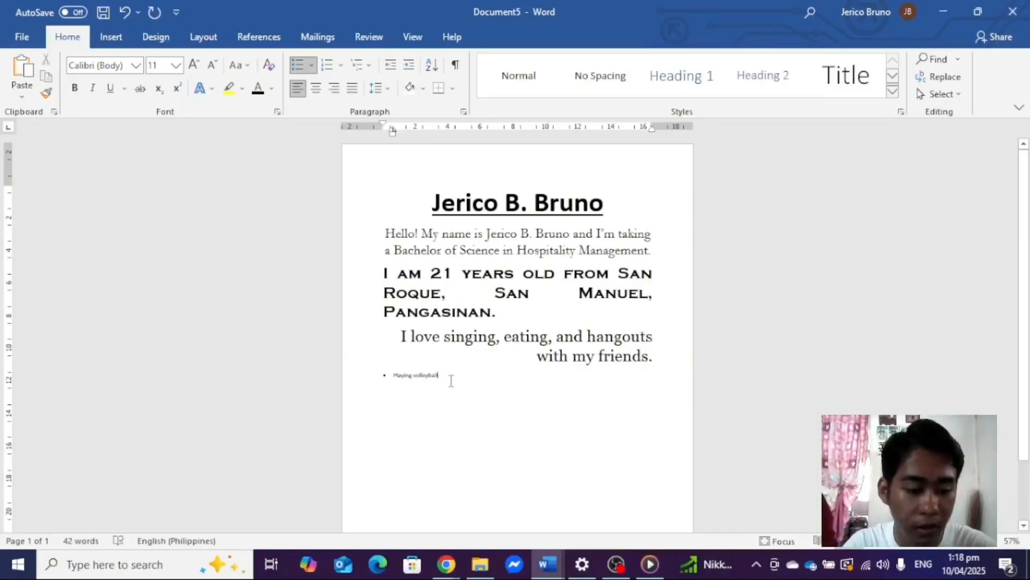
Enlarge the "Playing volleyball" bullet item to font size 28.
drag(449, 375, 388, 377)
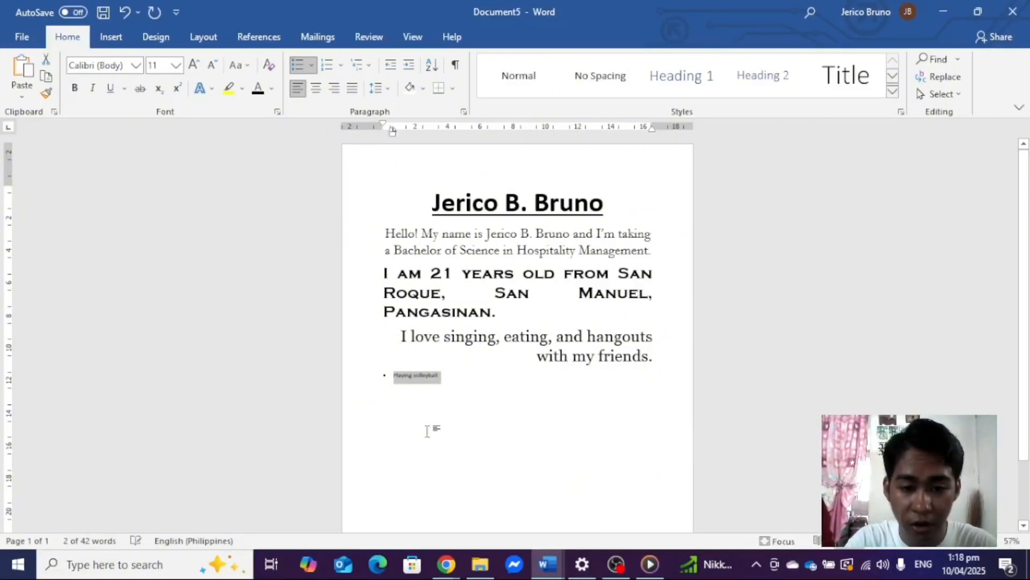
key(ctrl+shift+period)
key(ctrl+shift+period)
key(ctrl+shift+period)
key(ctrl+shift+period)
key(ctrl+shift+period)
key(ctrl+shift+period)
key(ctrl+shift+period)
key(ctrl+shift+period)
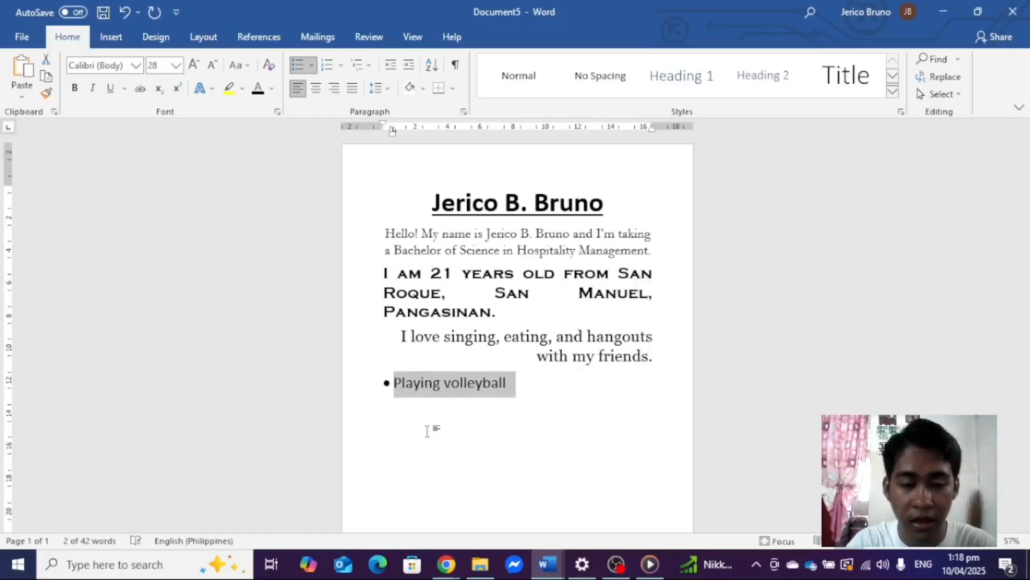
Add the bullet items "Eating", "Singing" and "Taking Pictures" below "Playing volleyball".
click(551, 392)
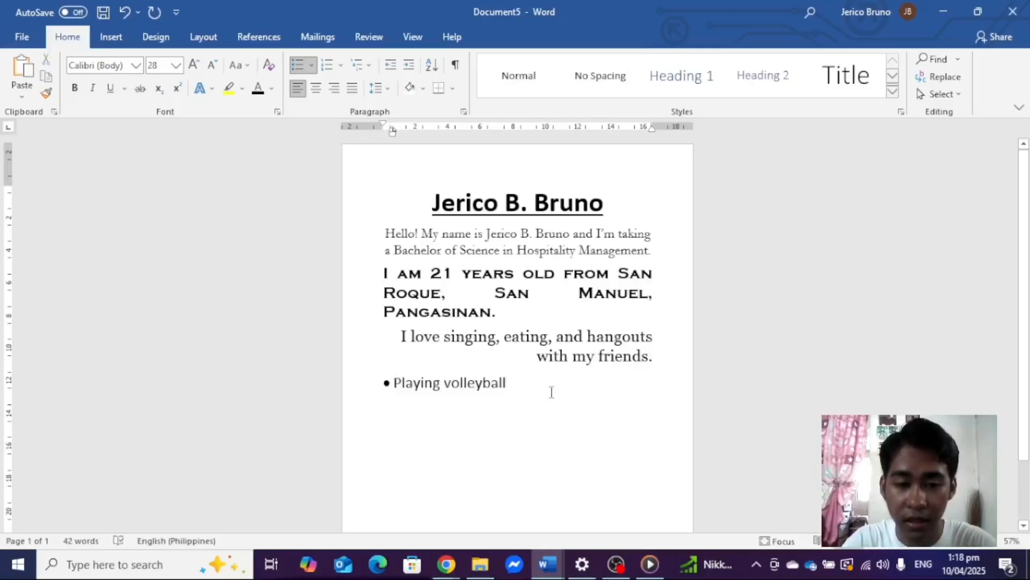
key(Return)
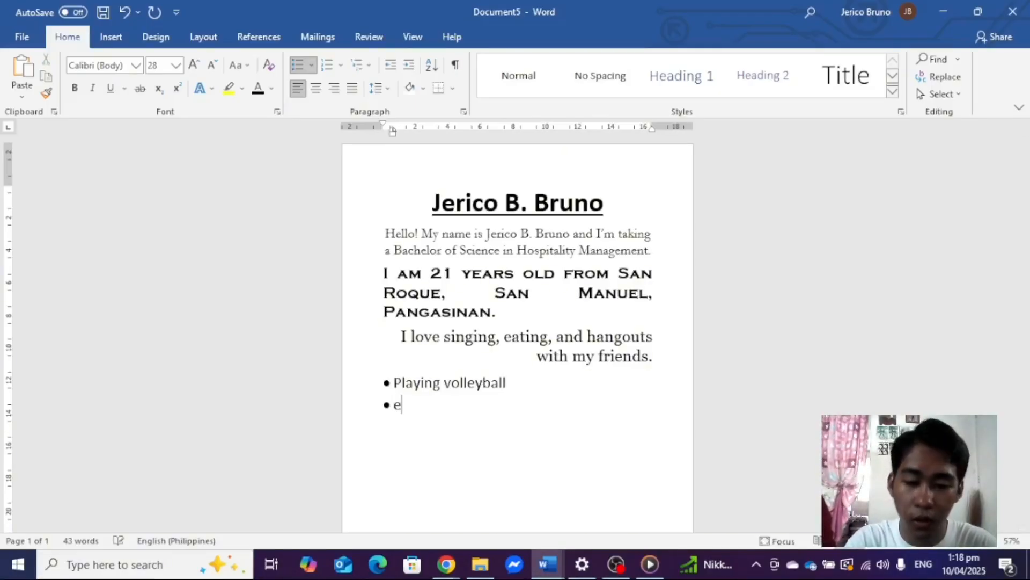
text(Eating)
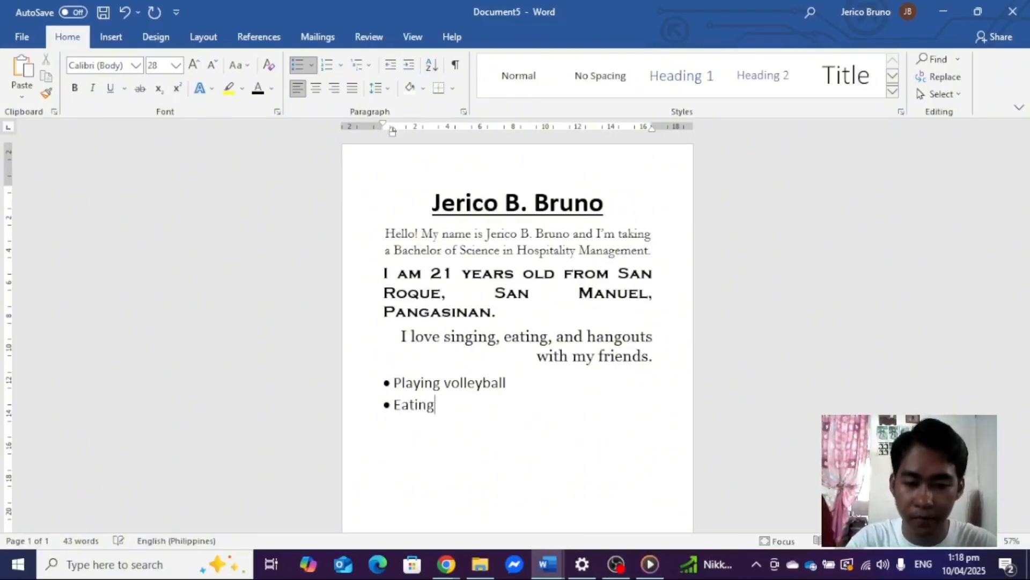
key(Return)
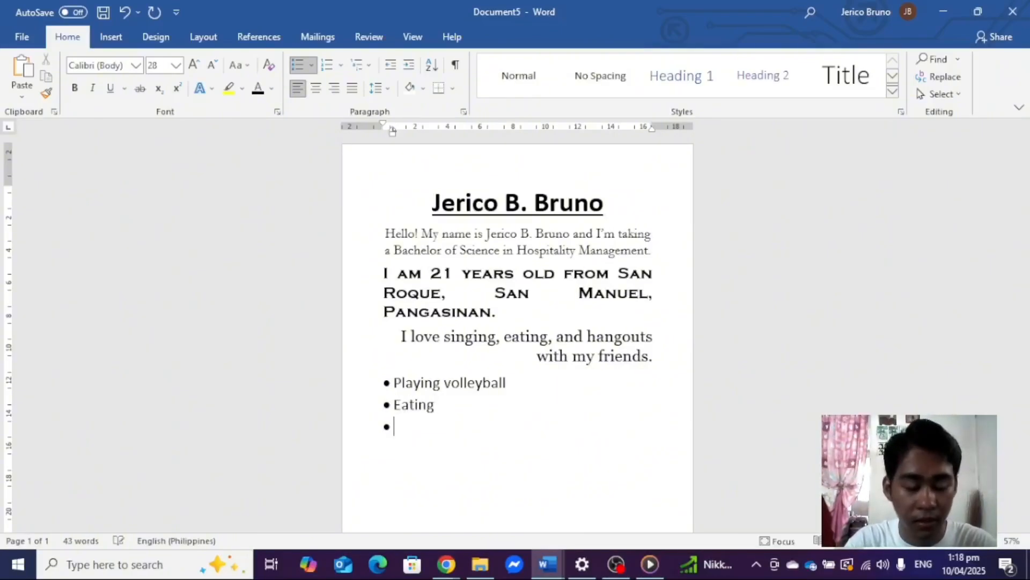
text(Singing)
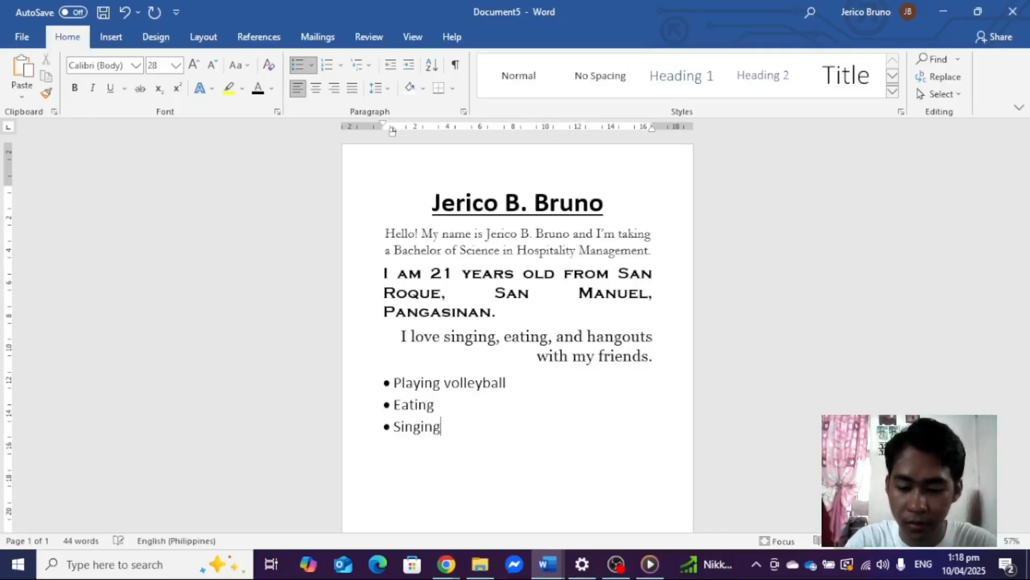
key(Return)
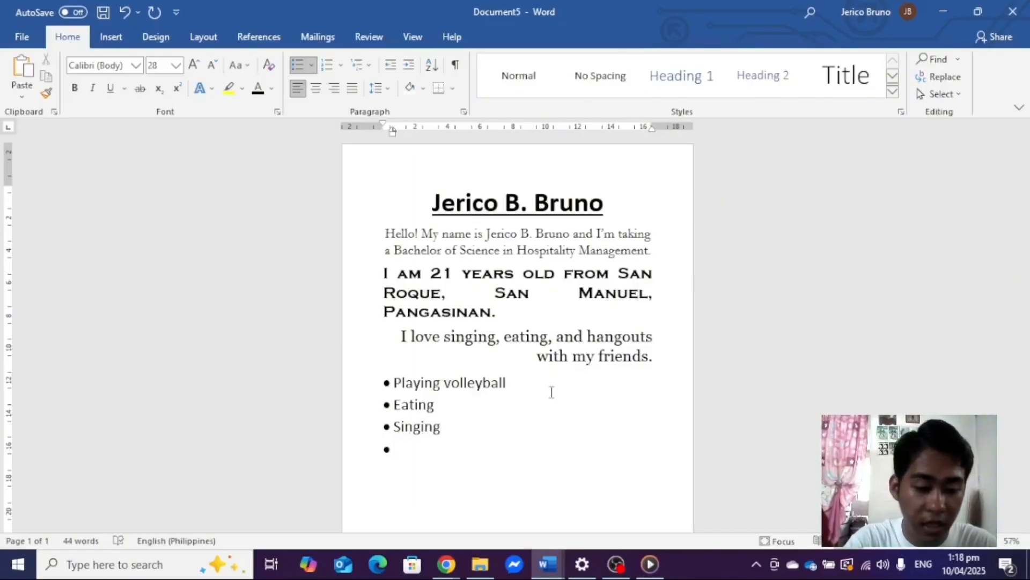
text(Taking )
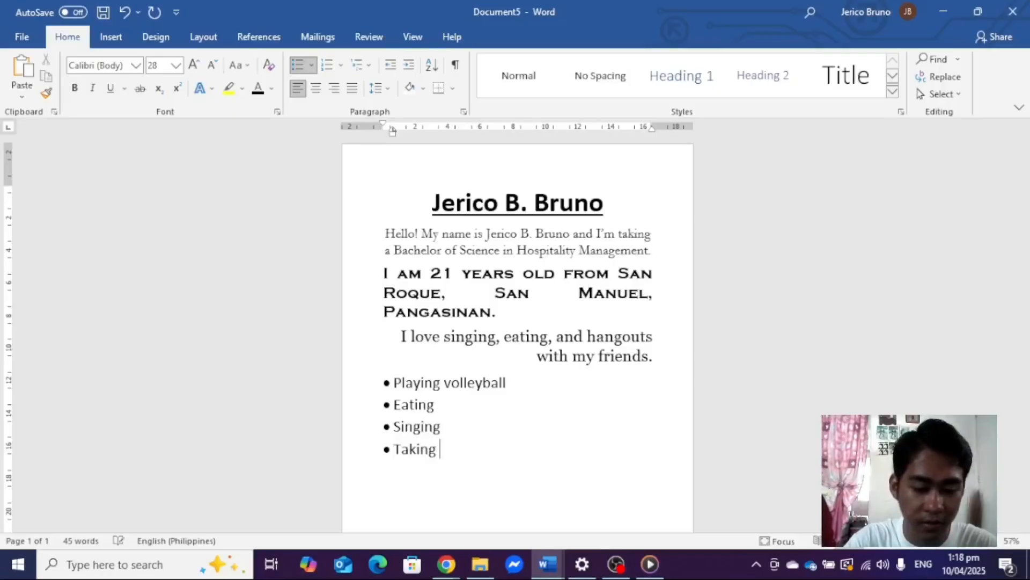
text(Picture)
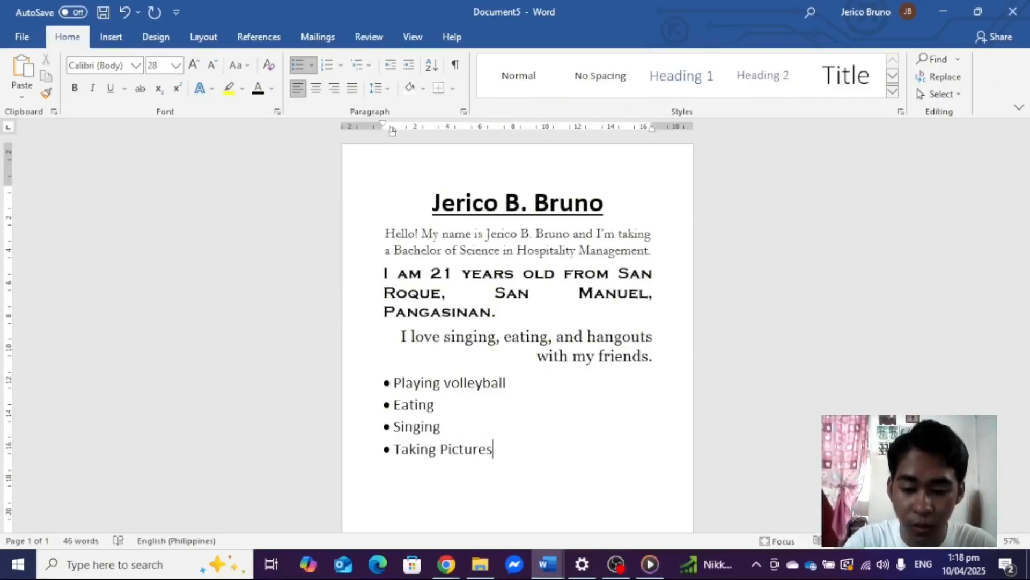
text(s)
Add "Dancing" as the last bullet item and end the list with an unbulleted line below it.
key(Return)
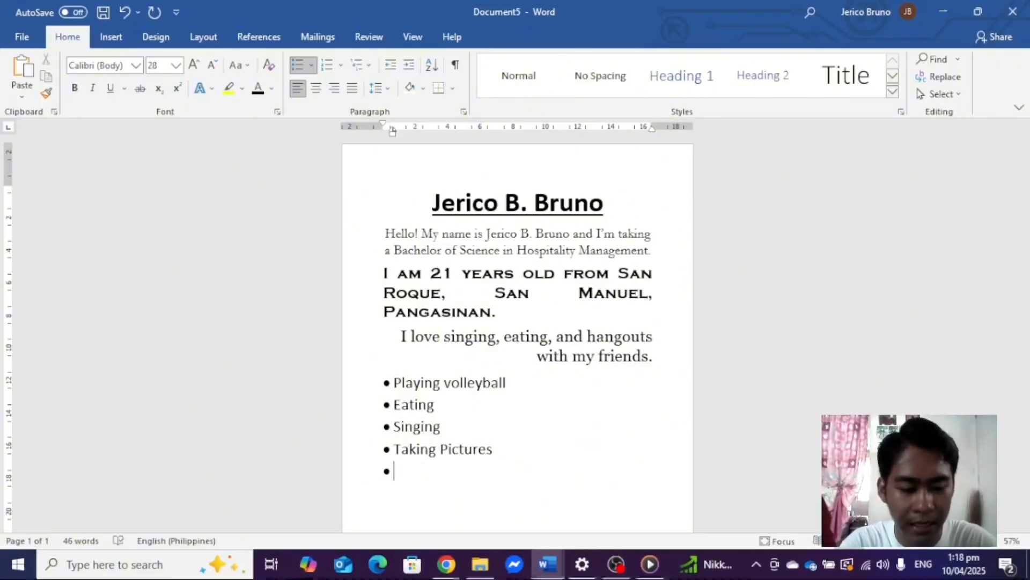
text(da)
key(BackSpace)
key(BackSpace)
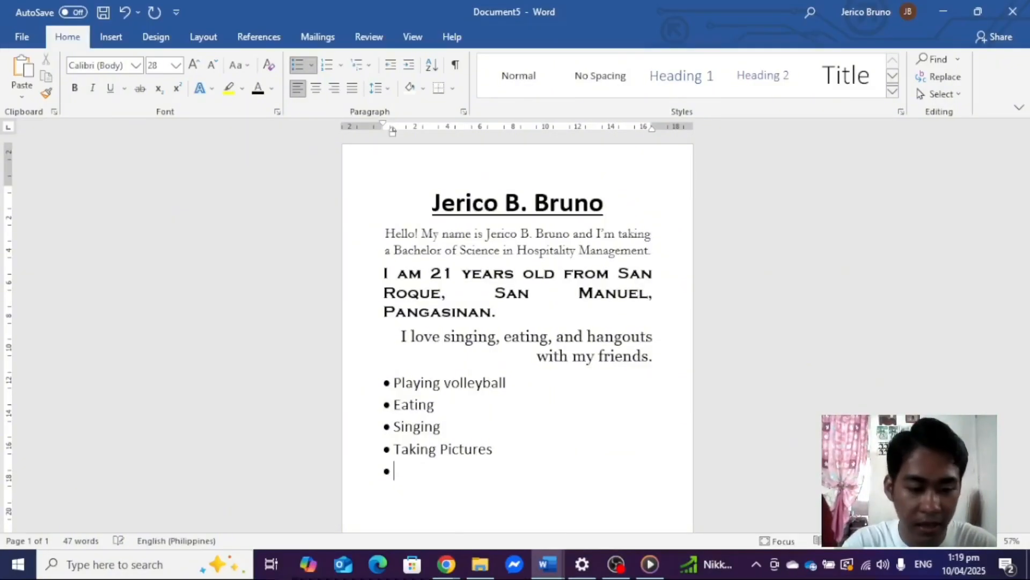
text(Dan)
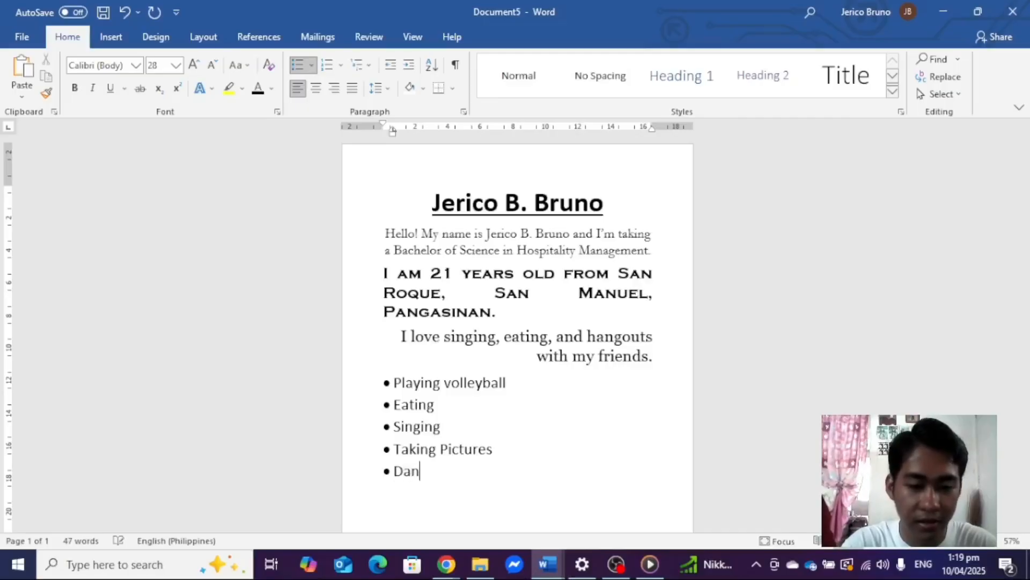
text(cing)
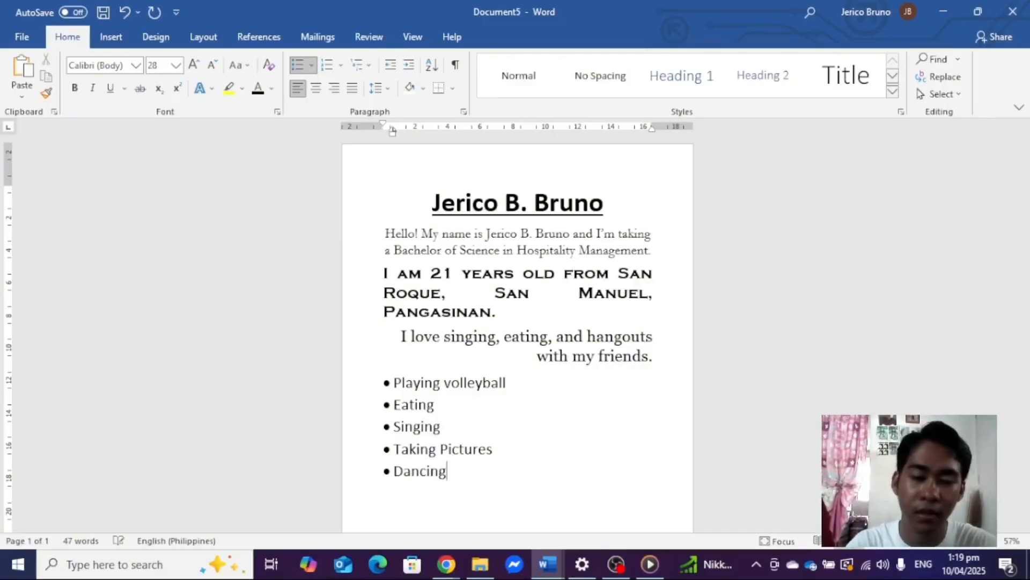
scroll(569, 400, down, 2)
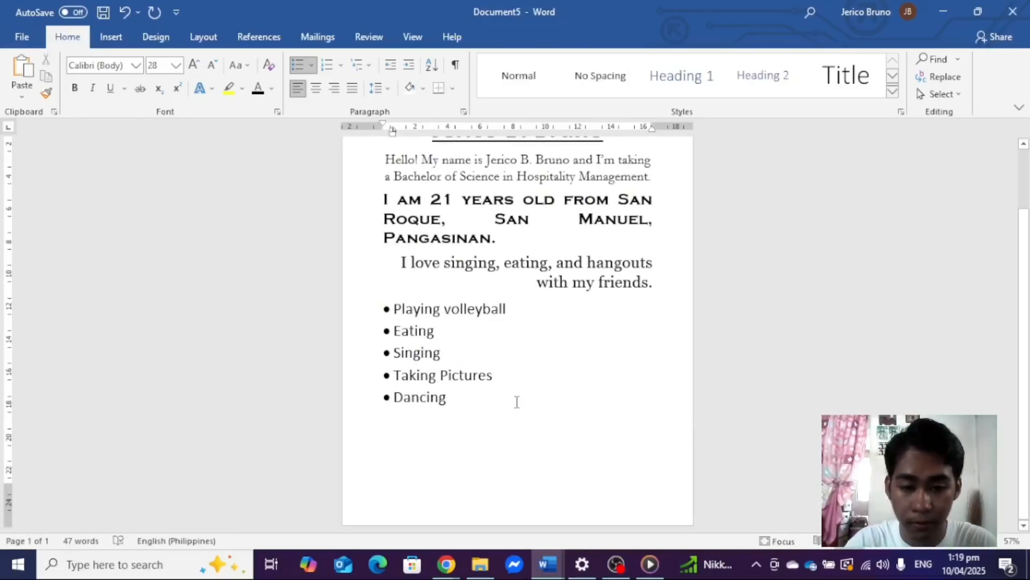
key(Return)
key(BackSpace)
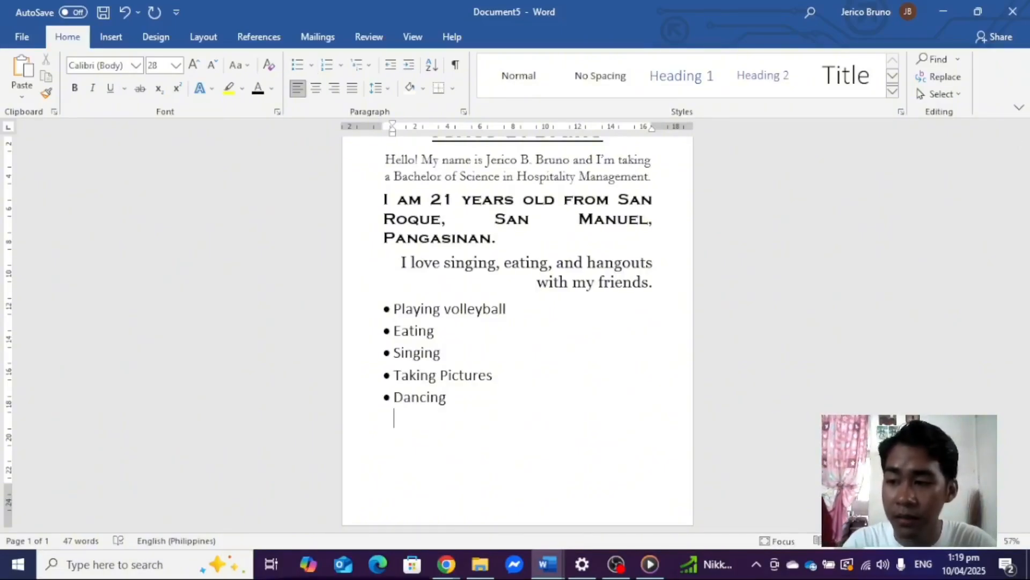
Insert the portrait photo named after the author from the device's "MUKHA KO!" folder on the empty line below the list.
click(111, 37)
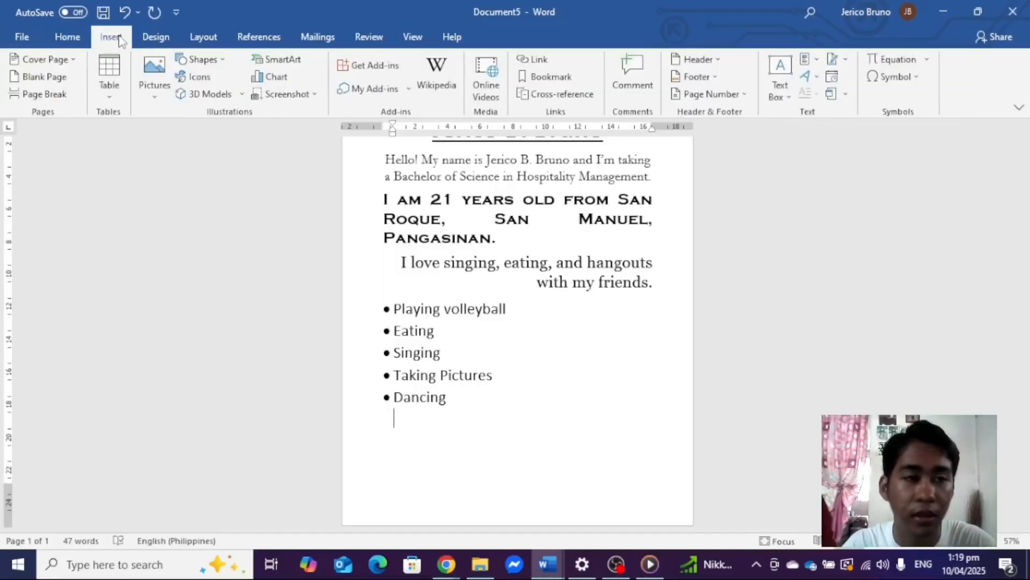
click(158, 78)
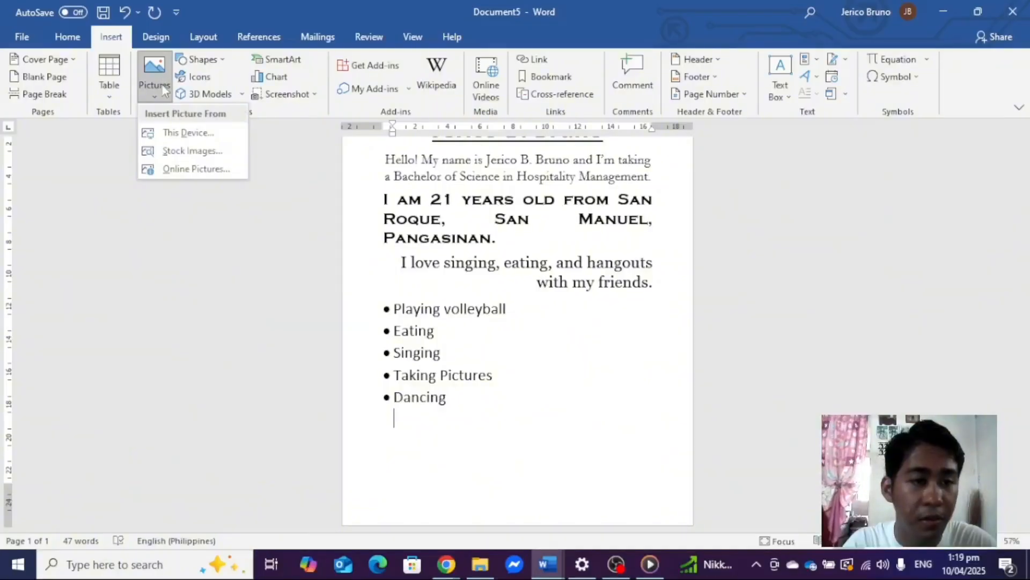
click(177, 133)
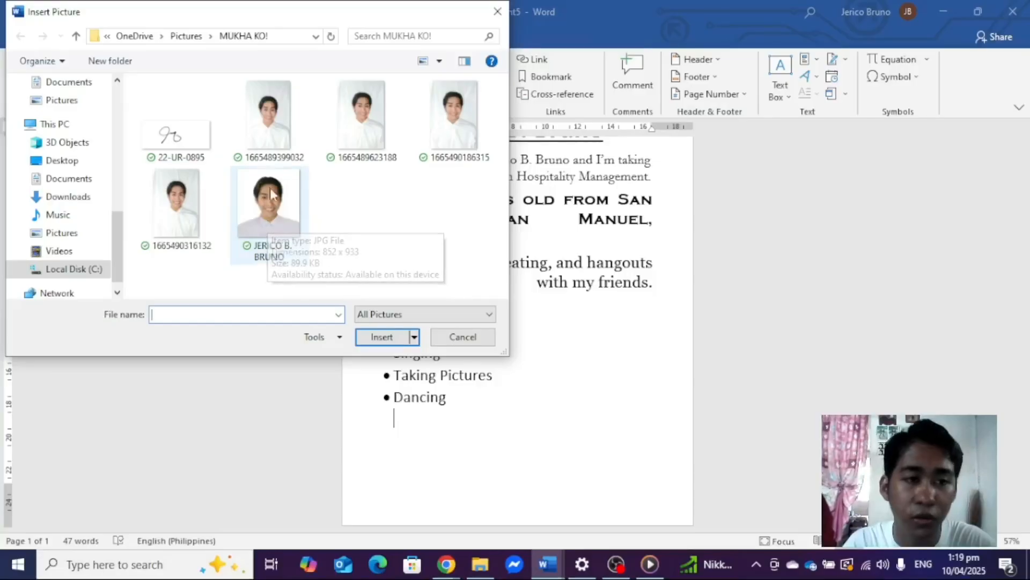
click(267, 204)
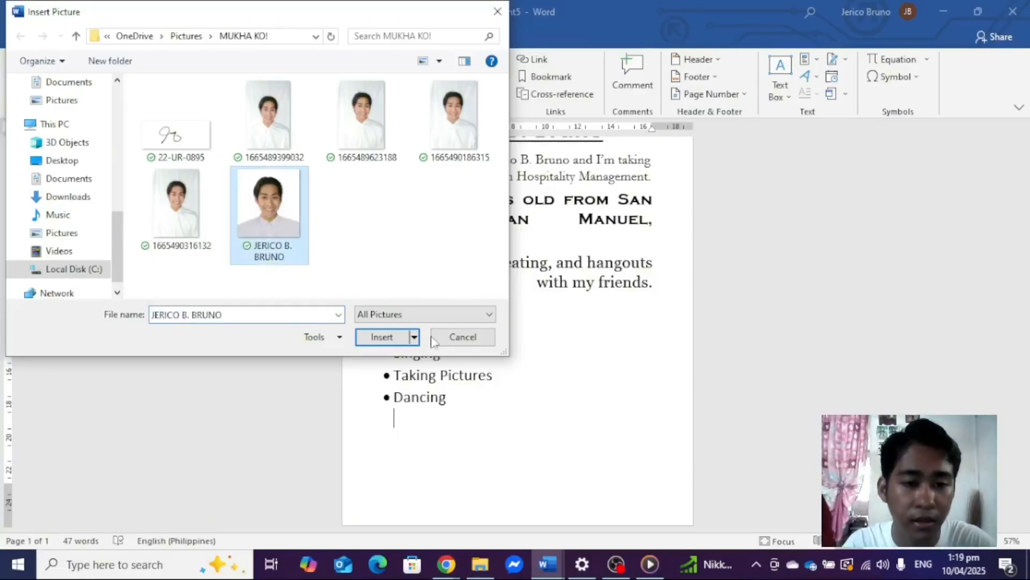
click(382, 337)
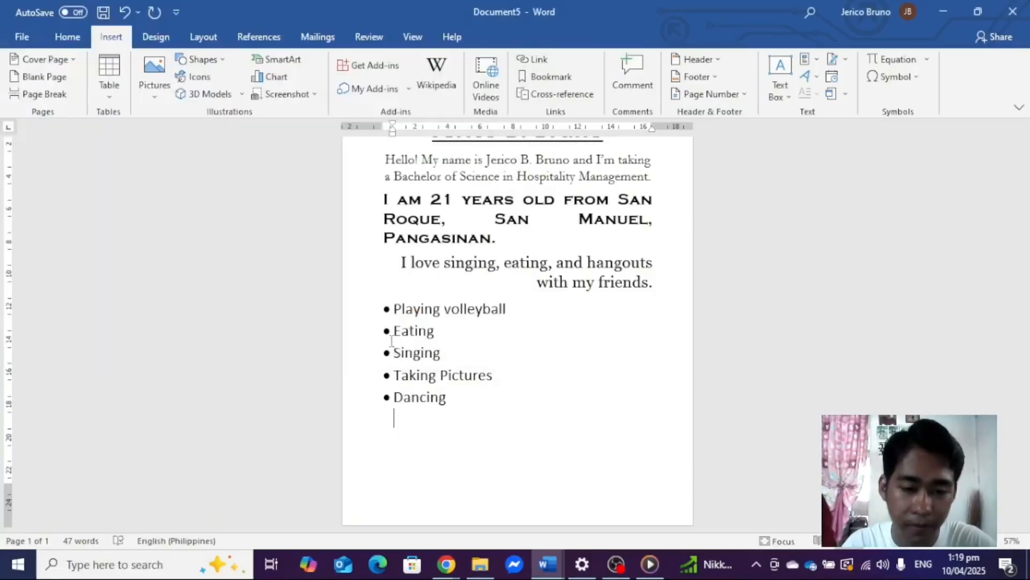